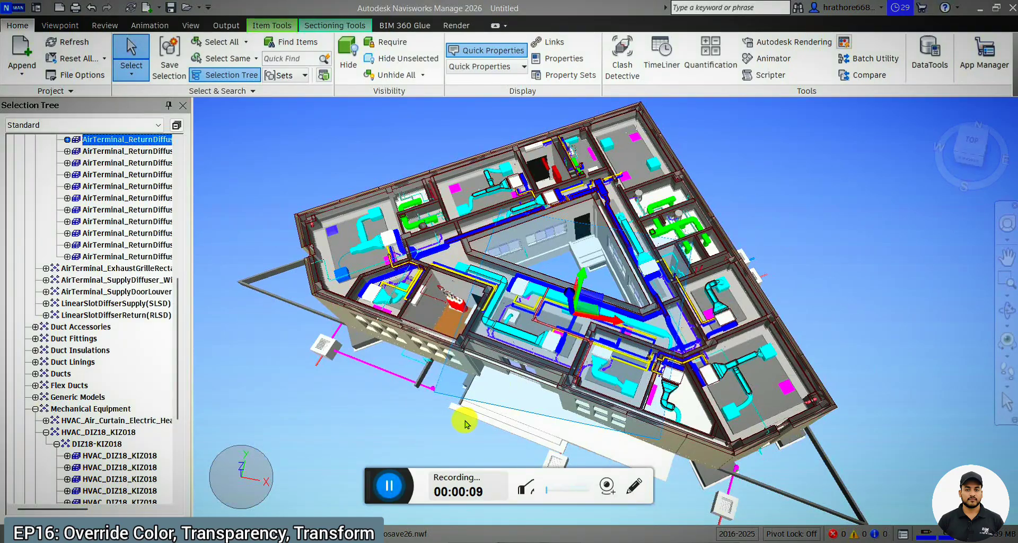
{"action": "left_click", "coordinate": [375, 475]}
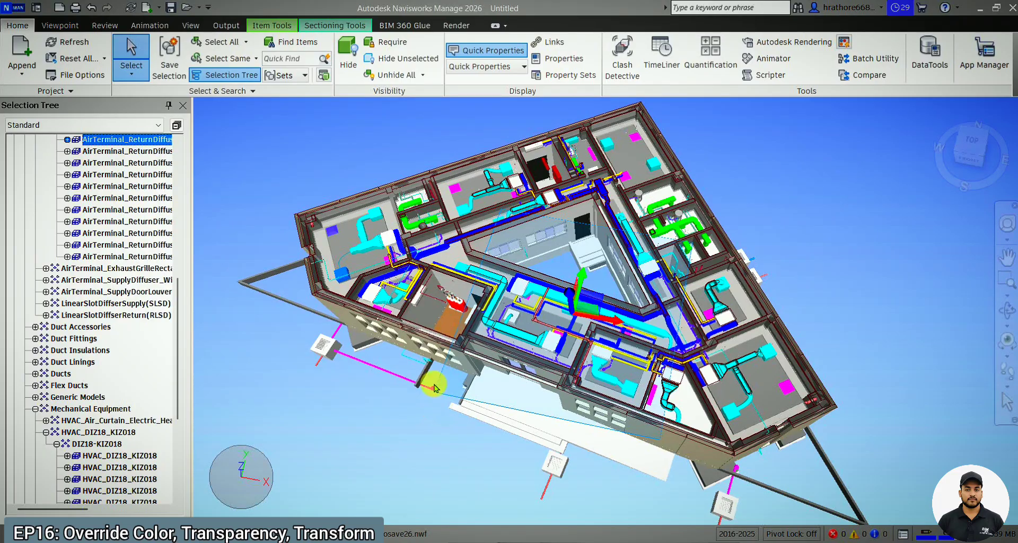
{"action": "left_click", "coordinate": [68, 31]}
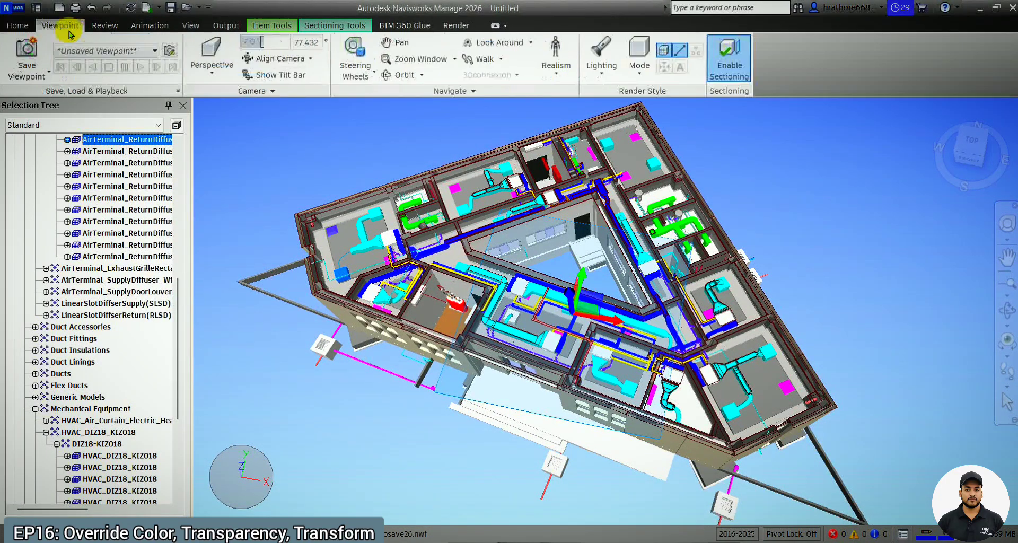
{"action": "left_click", "coordinate": [104, 29]}
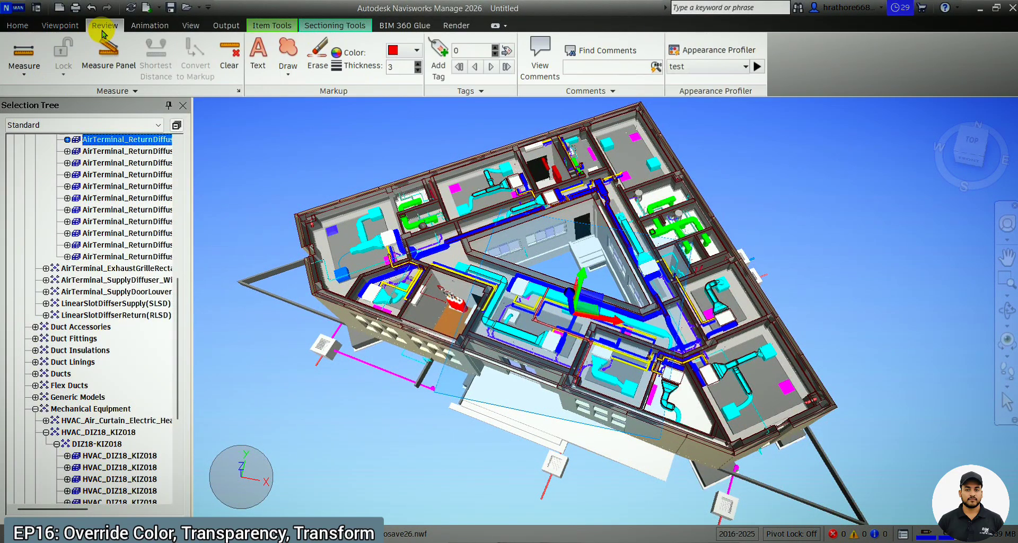
{"action": "left_click", "coordinate": [18, 25]}
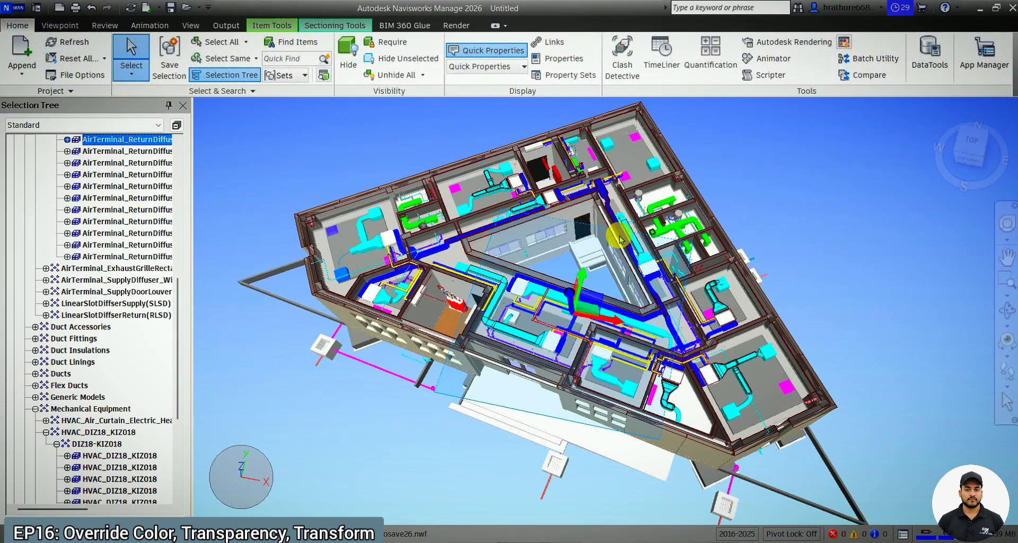
{"action": "scroll", "coordinate": [637, 264], "scroll_direction": "up", "scroll_amount": 2}
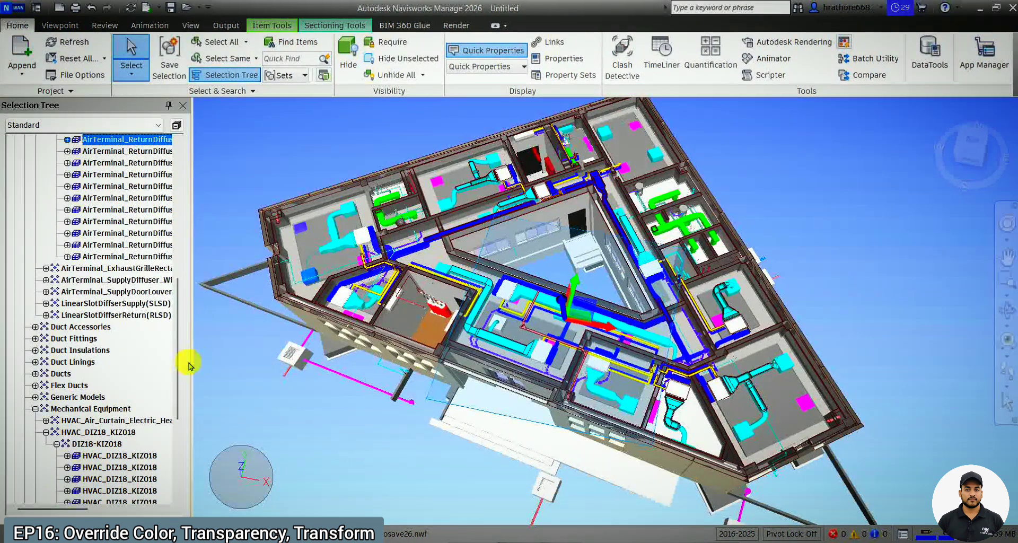
Widen the Selection Tree so the item names are readable and clear the current selection.
{"action": "left_click_drag", "start_coordinate": [191, 375], "coordinate": [224, 396]}
{"action": "scroll", "coordinate": [172, 373], "scroll_direction": "up", "scroll_amount": 9}
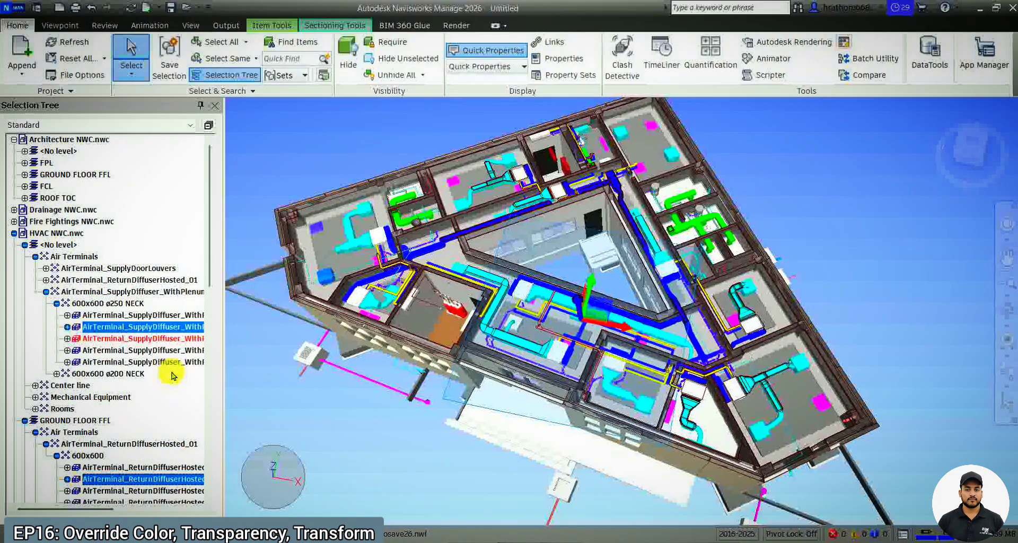
{"action": "scroll", "coordinate": [170, 372], "scroll_direction": "down", "scroll_amount": 4}
{"action": "left_click", "coordinate": [320, 429]}
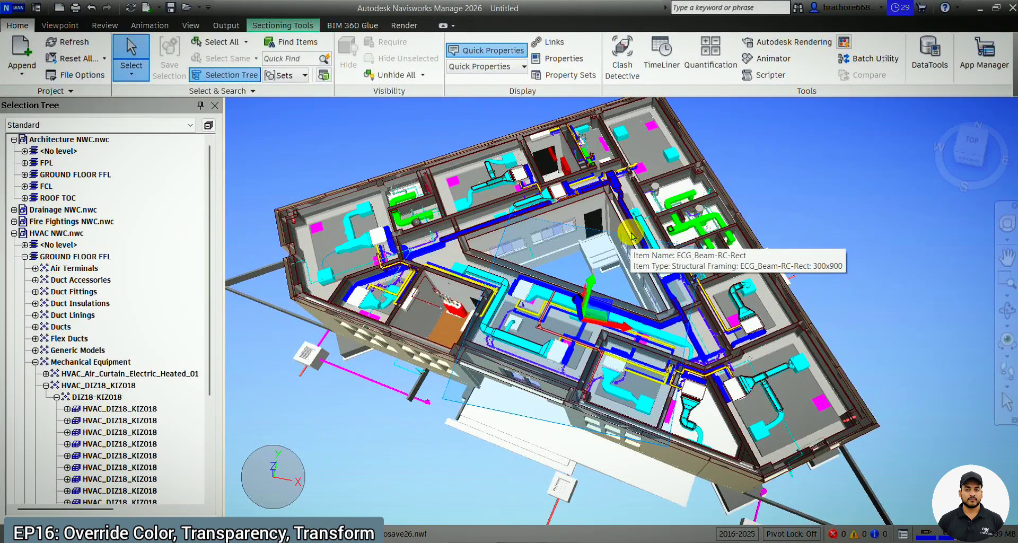
Select the HVAC_DIZ18_KIZ018 unit in the room beside the courtyard corridor and display its element properties.
{"action": "scroll", "coordinate": [546, 339], "scroll_direction": "up", "scroll_amount": 5}
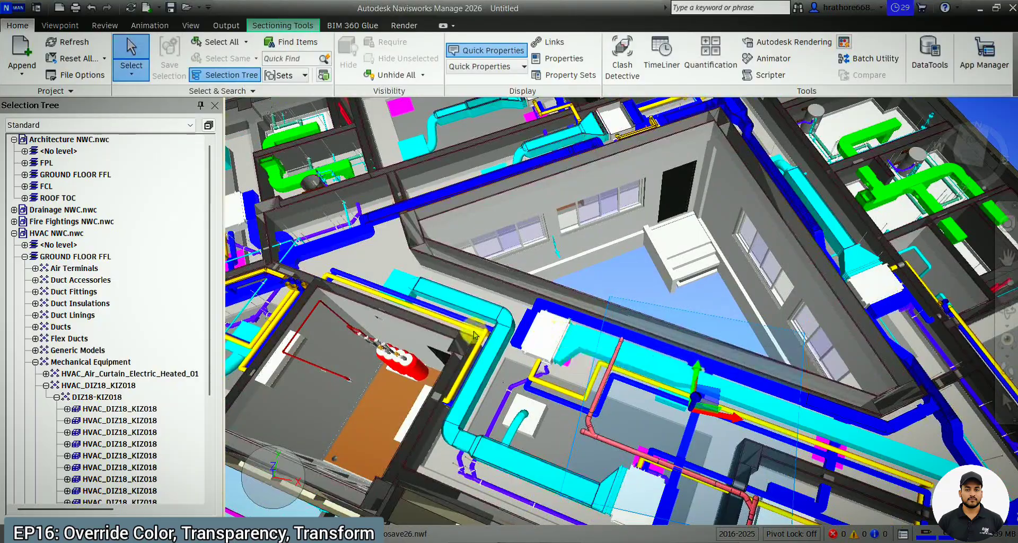
{"action": "scroll", "coordinate": [528, 332], "scroll_direction": "down", "scroll_amount": 3}
{"action": "scroll", "coordinate": [846, 424], "scroll_direction": "up", "scroll_amount": 3}
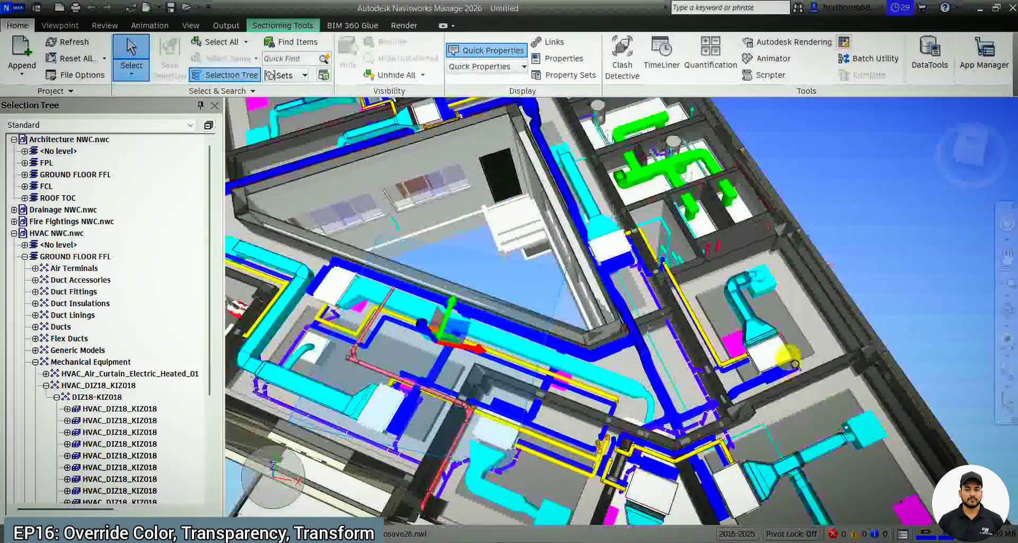
{"action": "left_click", "coordinate": [769, 354]}
{"action": "left_click", "coordinate": [564, 58]}
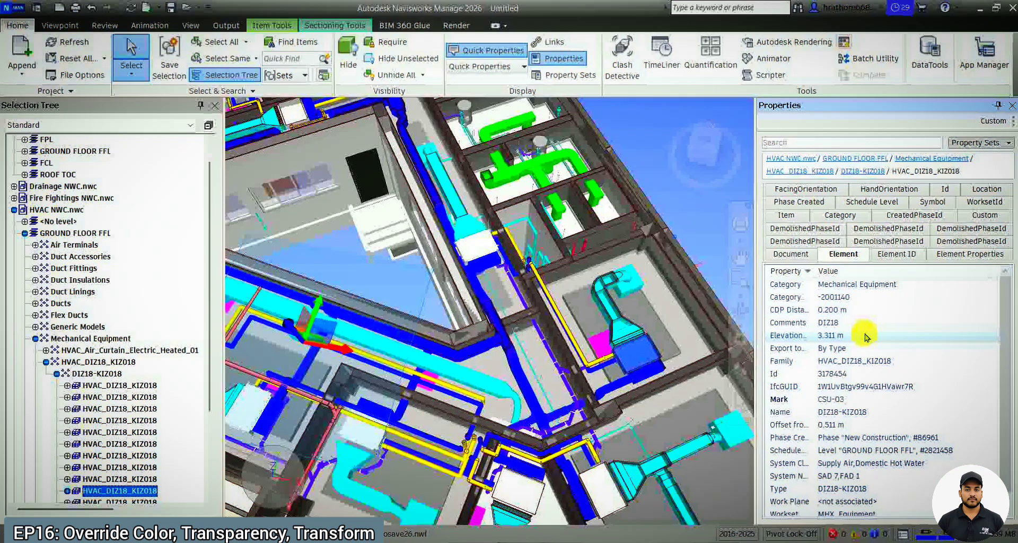
{"action": "scroll", "coordinate": [835, 364], "scroll_direction": "down", "scroll_amount": 1}
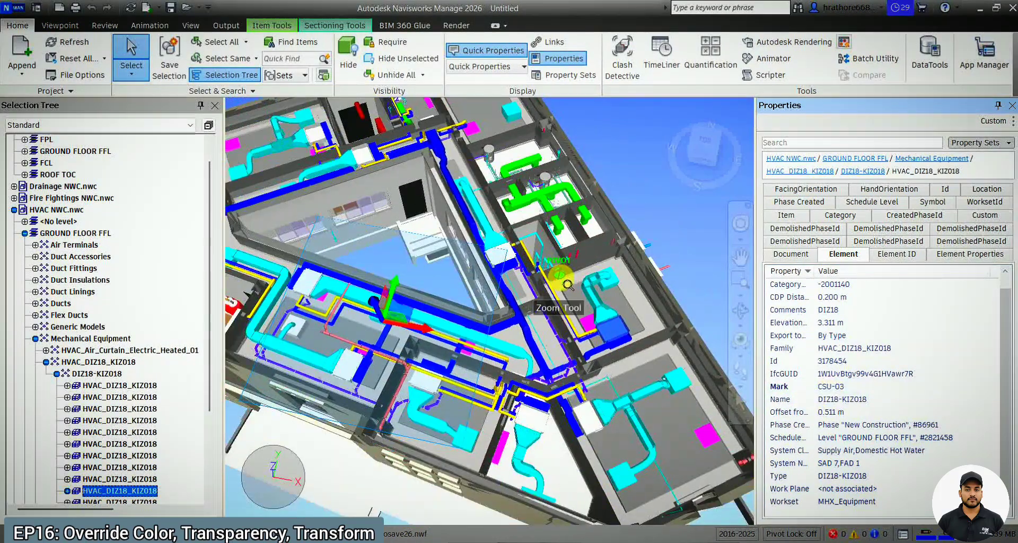
{"action": "scroll", "coordinate": [557, 284], "scroll_direction": "down", "scroll_amount": 2}
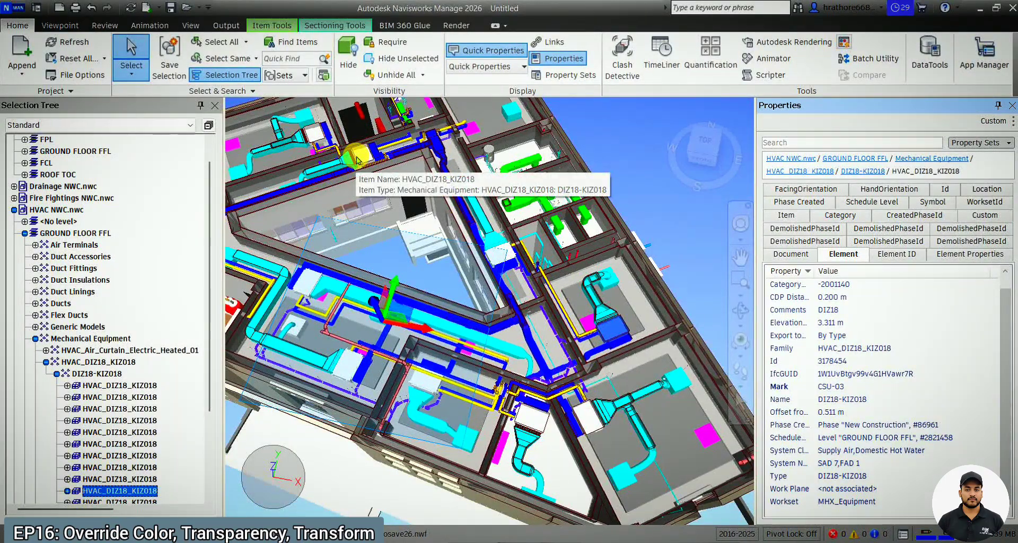
{"action": "right_click", "coordinate": [141, 490]}
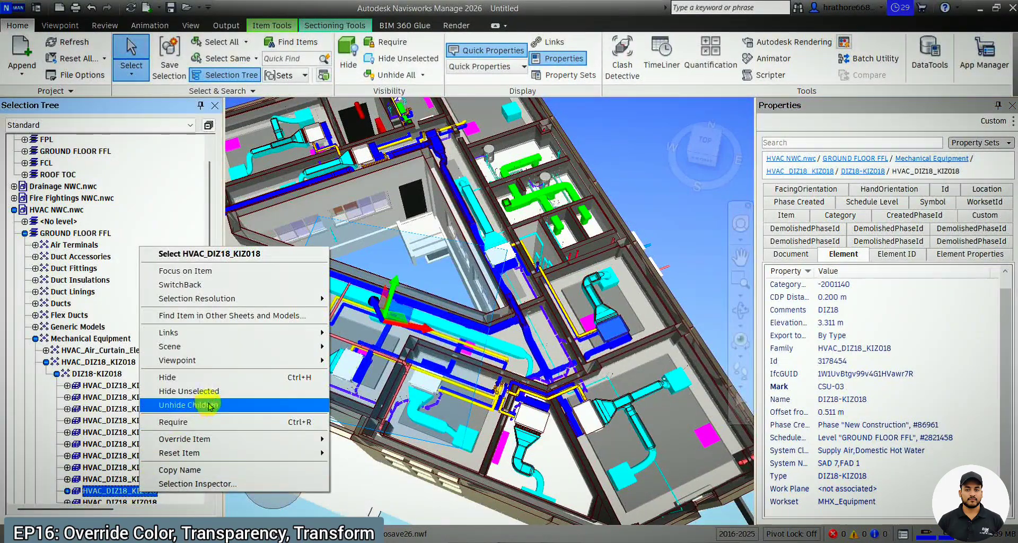
{"action": "mouse_move", "coordinate": [212, 439]}
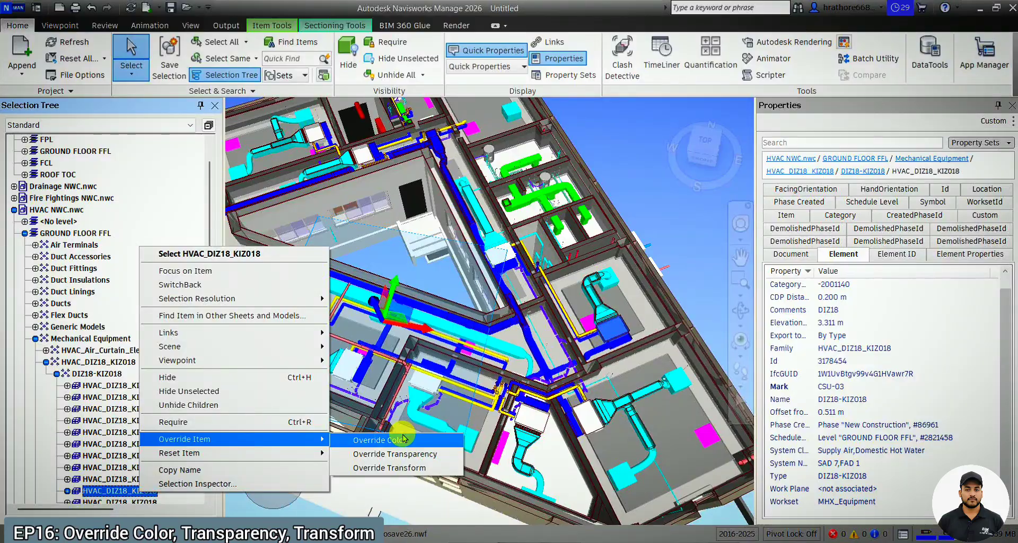
{"action": "left_click", "coordinate": [829, 382]}
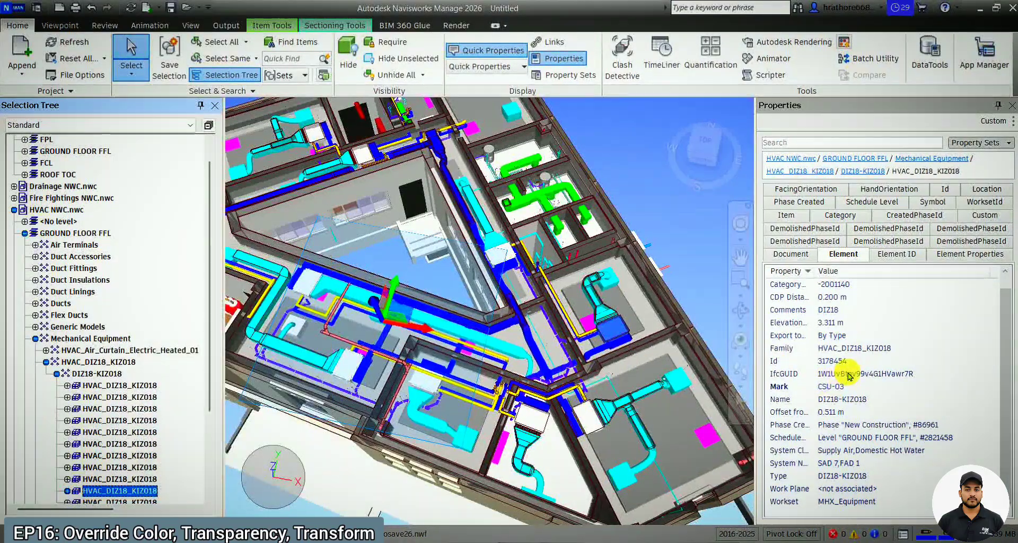
Create a search set from the selected unit's Mark property value CSU-03.
{"action": "scroll", "coordinate": [850, 376], "scroll_direction": "up", "scroll_amount": 1}
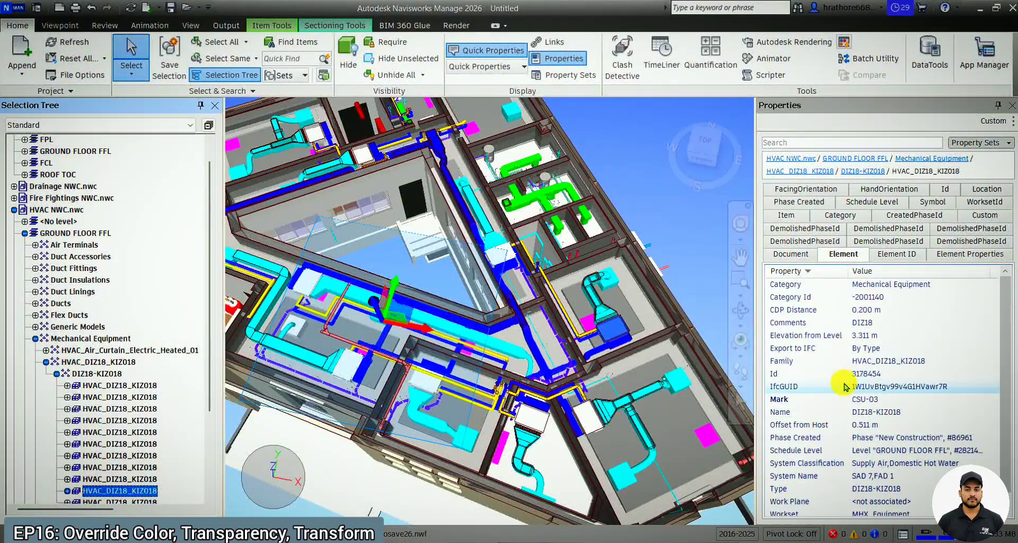
{"action": "right_click", "coordinate": [864, 406]}
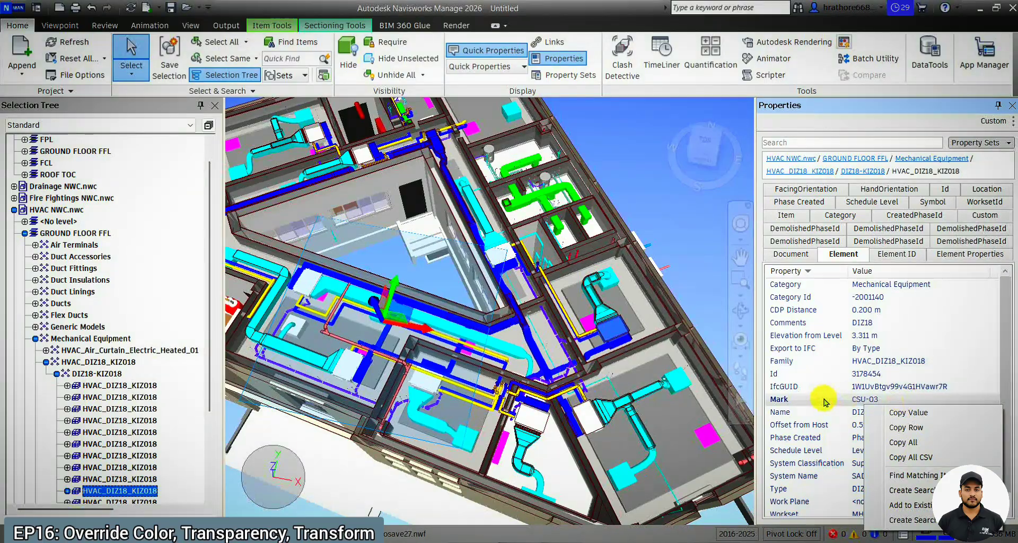
{"action": "right_click", "coordinate": [897, 400]}
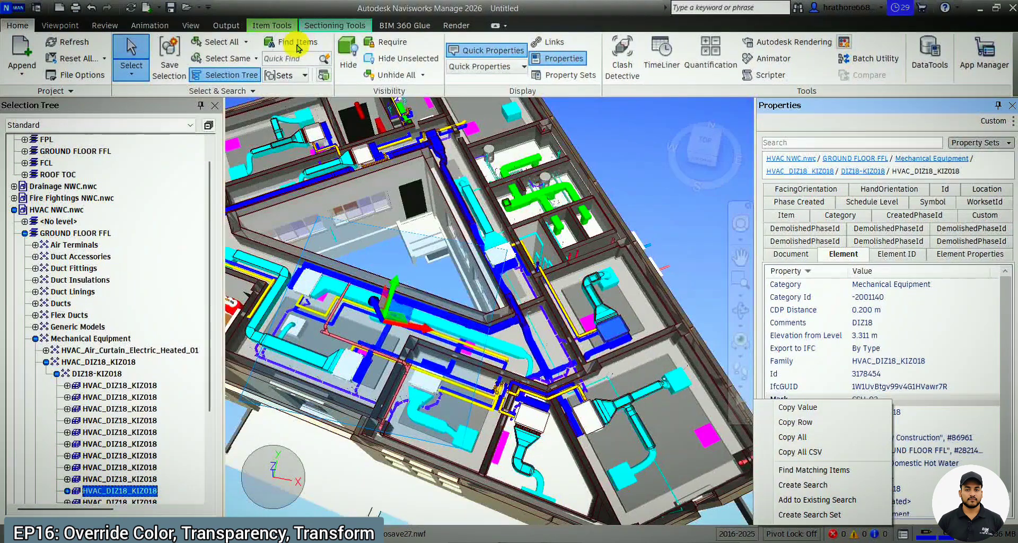
{"action": "left_click", "coordinate": [807, 515]}
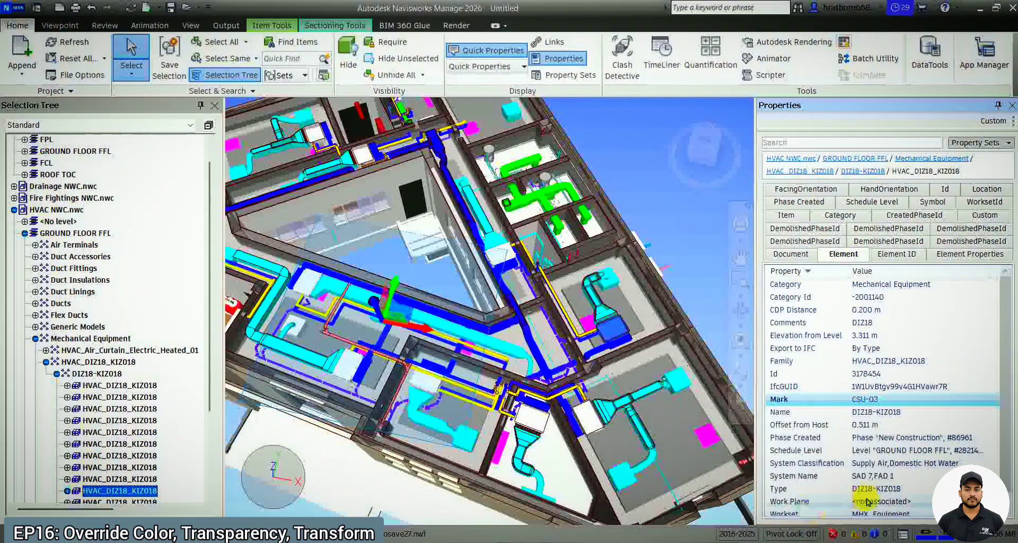
Show the saved sets in place of the properties and select all items of the Mark: CSU-03 search set.
{"action": "left_click", "coordinate": [299, 75]}
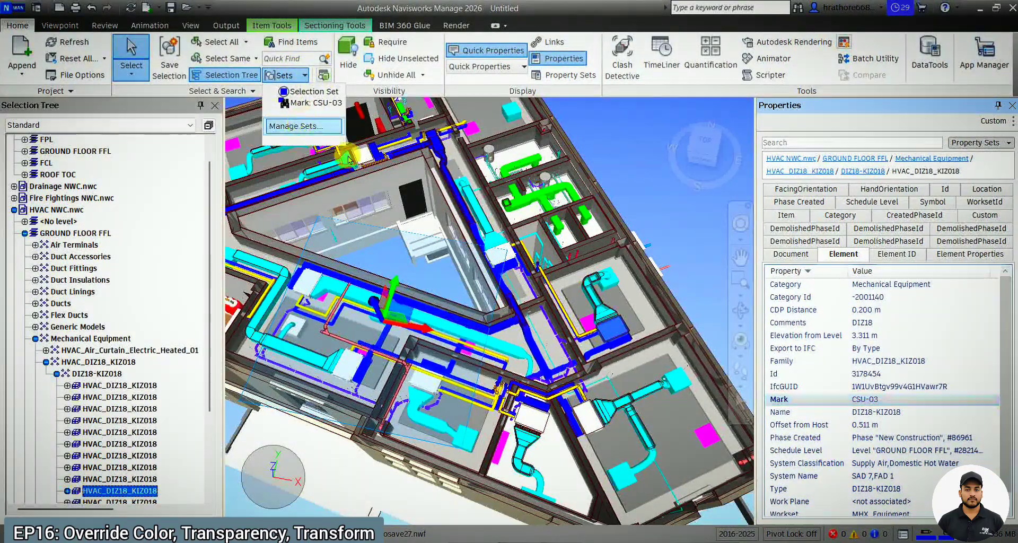
{"action": "left_click", "coordinate": [304, 125]}
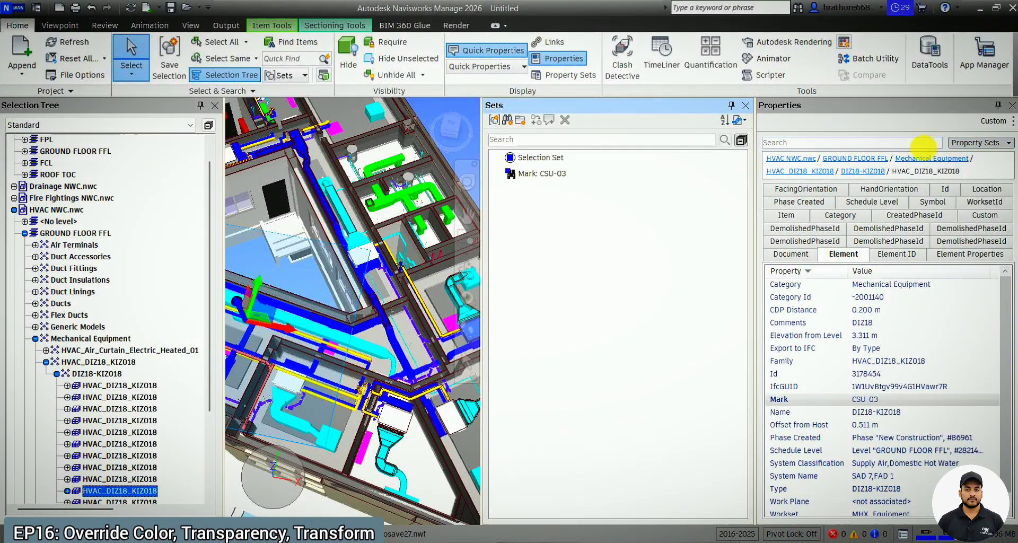
{"action": "left_click", "coordinate": [1010, 109]}
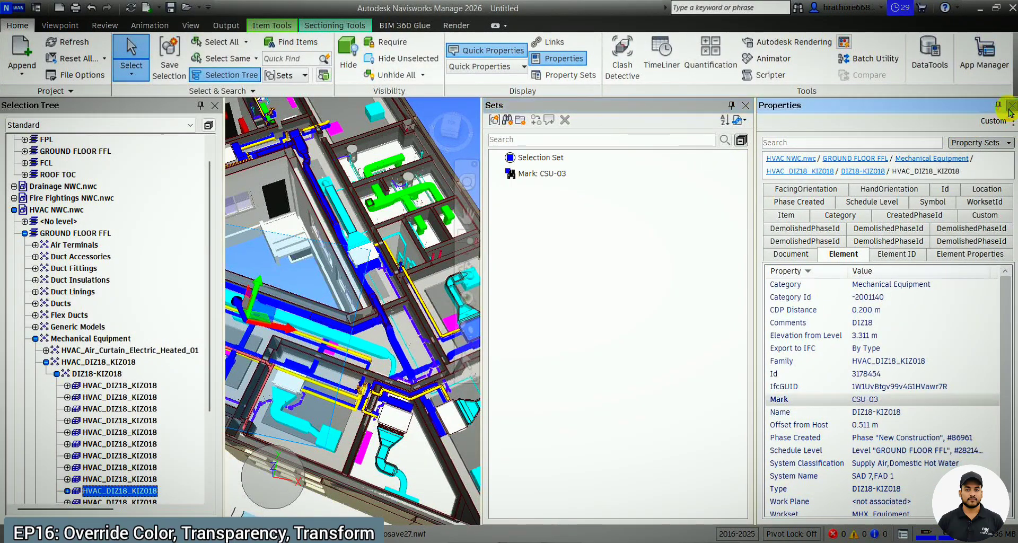
{"action": "left_click", "coordinate": [823, 173]}
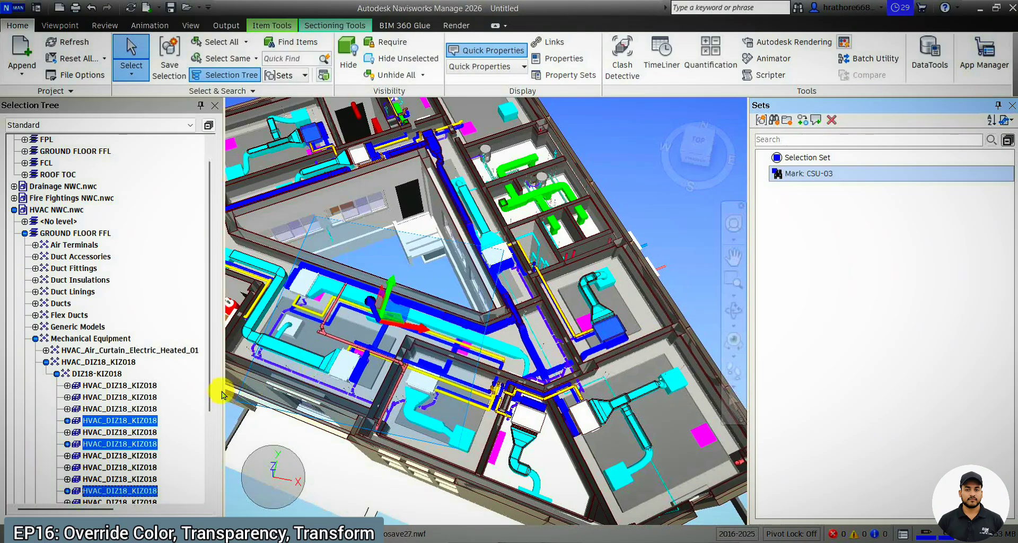
{"action": "scroll", "coordinate": [122, 395], "scroll_direction": "down", "scroll_amount": 4}
{"action": "scroll", "coordinate": [122, 395], "scroll_direction": "up", "scroll_amount": 5}
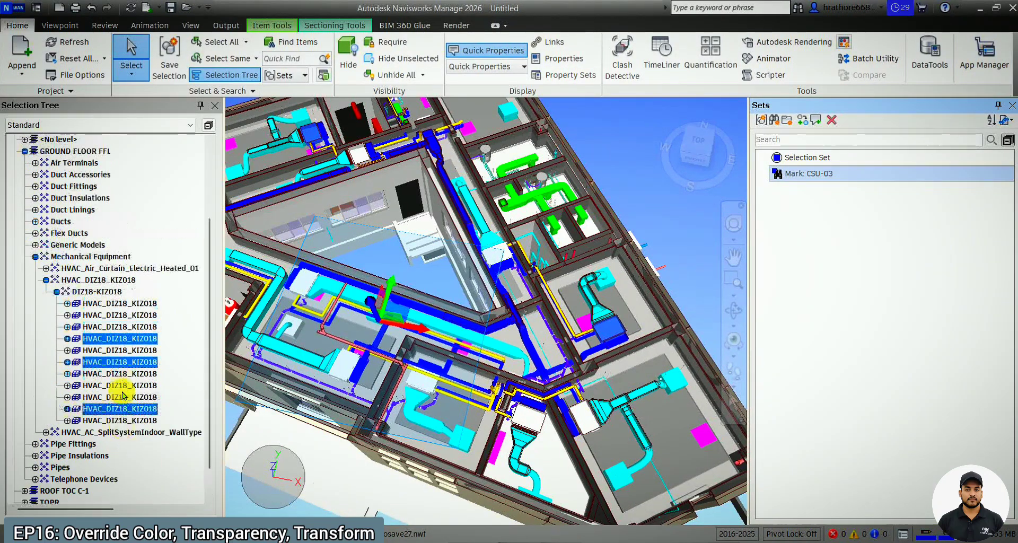
{"action": "scroll", "coordinate": [120, 393], "scroll_direction": "down", "scroll_amount": 5}
{"action": "scroll", "coordinate": [686, 375], "scroll_direction": "down", "scroll_amount": 3}
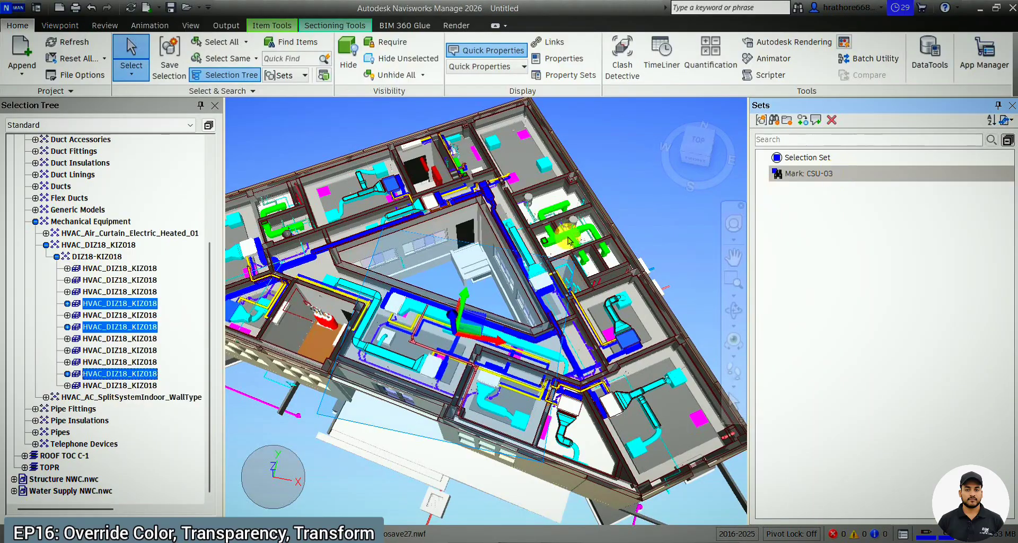
{"action": "right_click", "coordinate": [145, 306]}
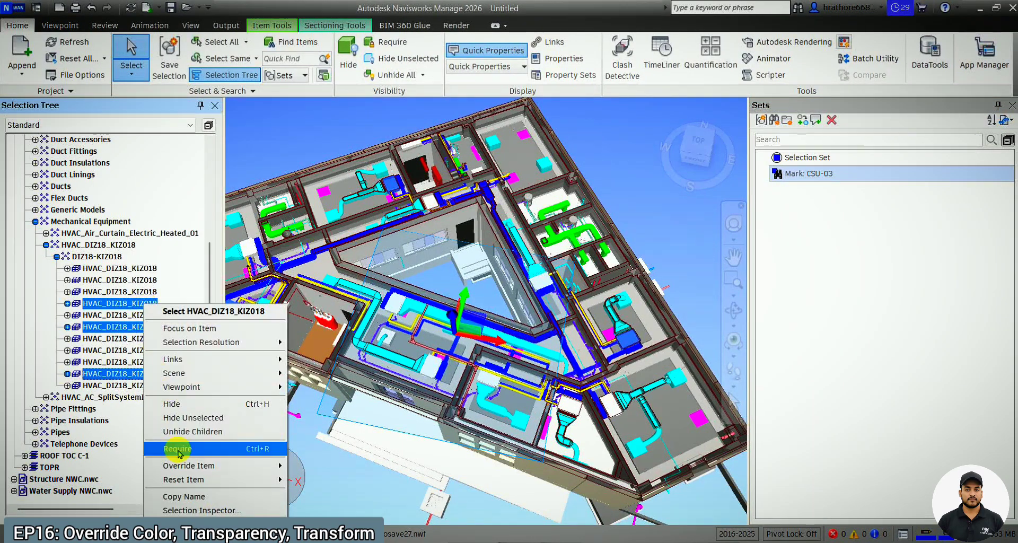
{"action": "mouse_move", "coordinate": [223, 466]}
{"action": "left_click", "coordinate": [346, 471]}
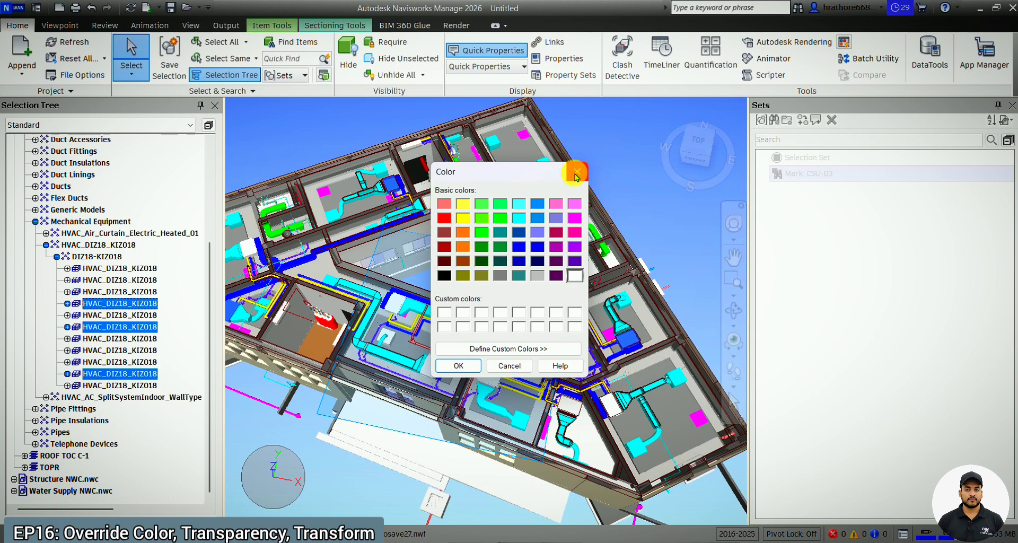
{"action": "left_click", "coordinate": [576, 173]}
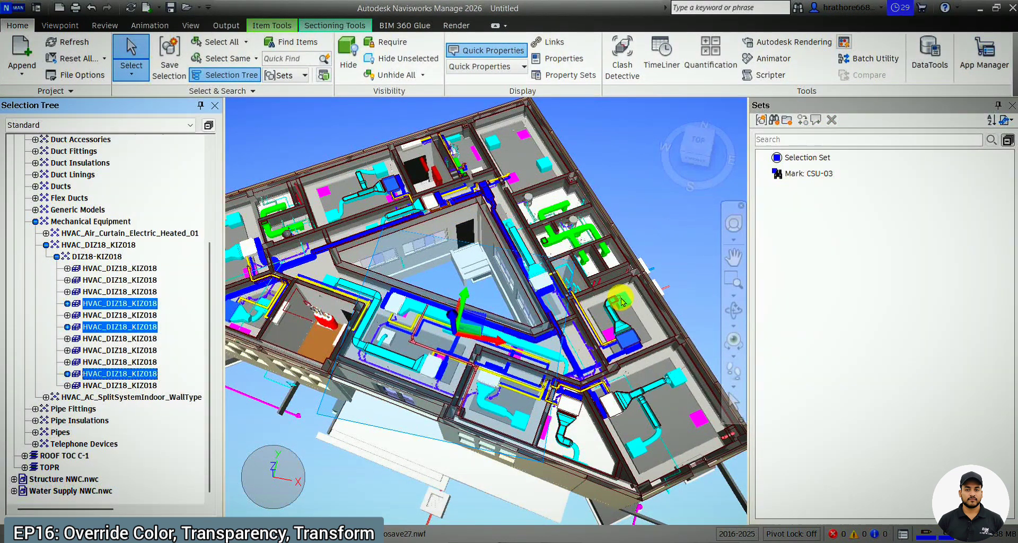
{"action": "mouse_move", "coordinate": [621, 333]}
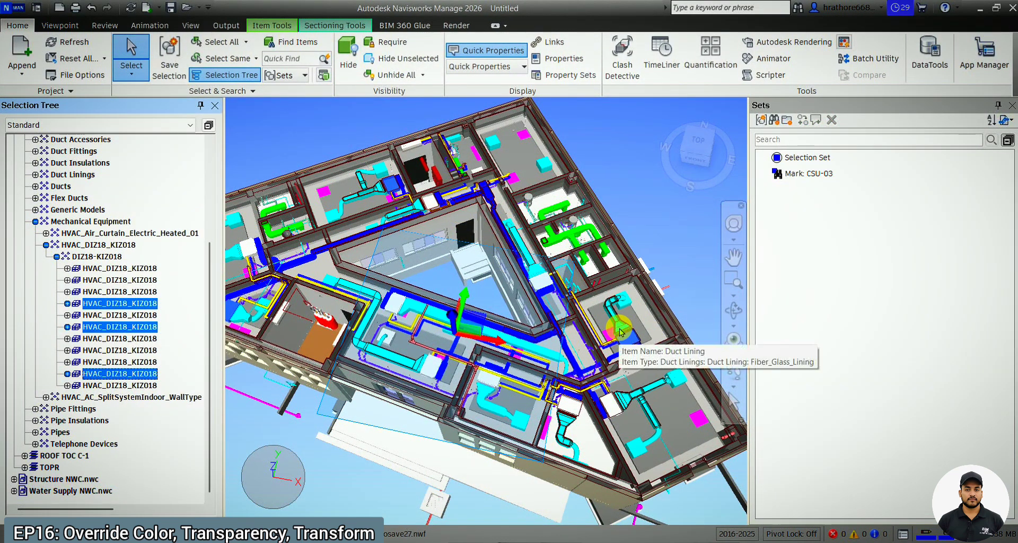
{"action": "scroll", "coordinate": [622, 332], "scroll_direction": "up", "scroll_amount": 1}
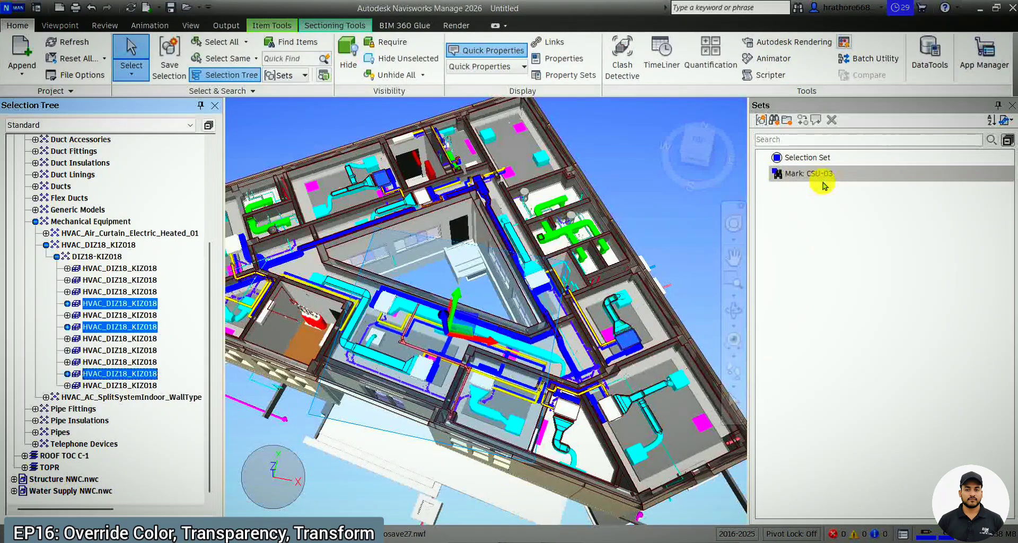
{"action": "scroll", "coordinate": [455, 383], "scroll_direction": "down", "scroll_amount": 2}
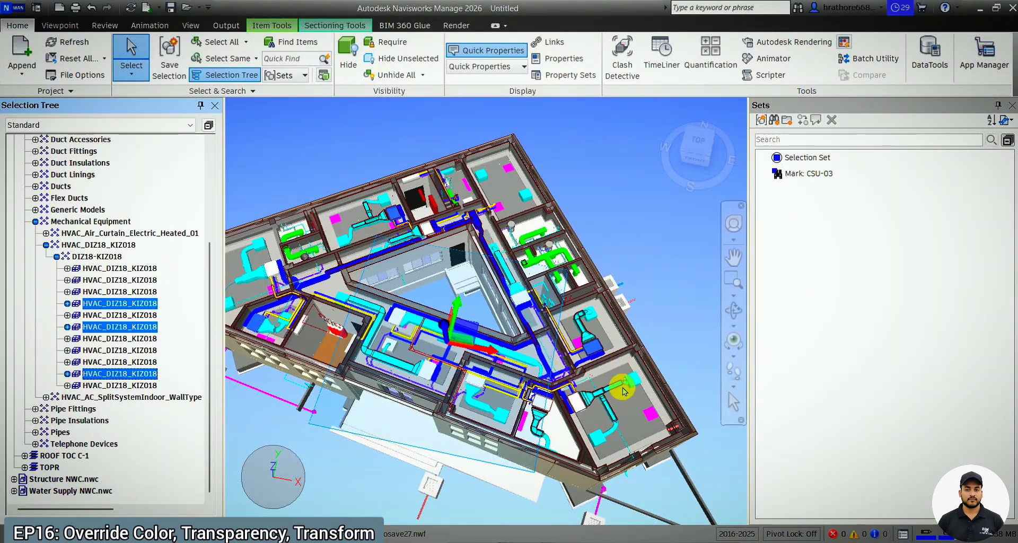
{"action": "scroll", "coordinate": [619, 383], "scroll_direction": "up", "scroll_amount": 3}
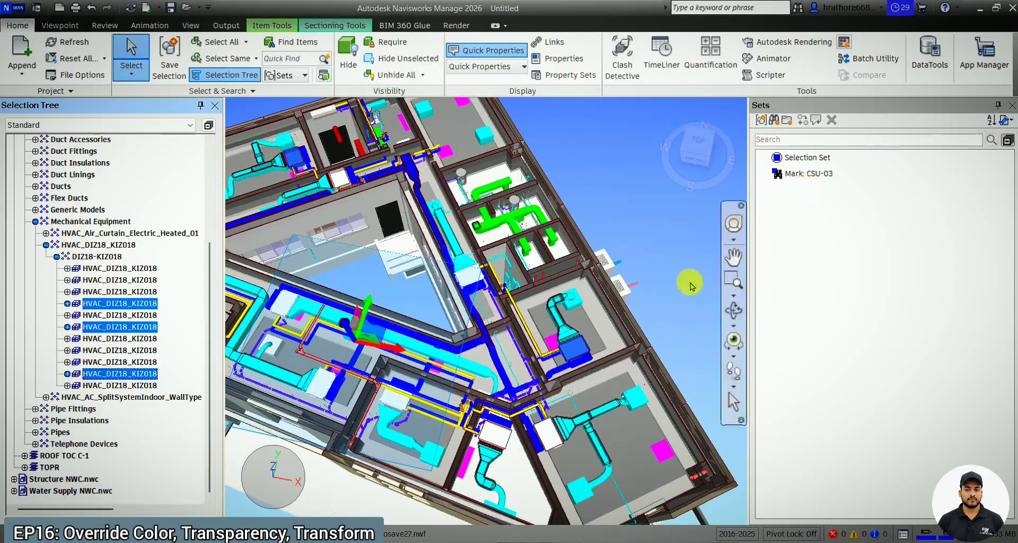
{"action": "scroll", "coordinate": [658, 307], "scroll_direction": "down", "scroll_amount": 2}
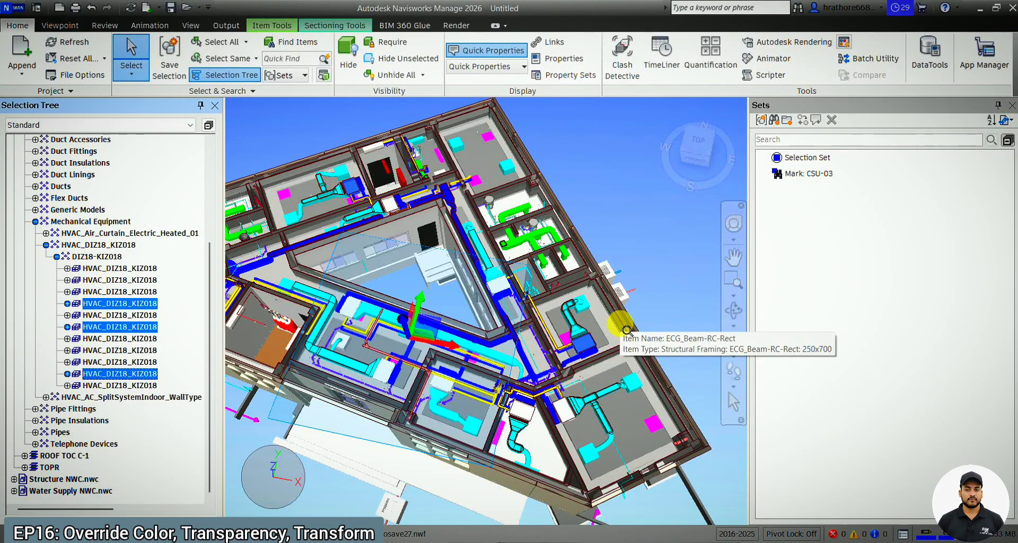
{"action": "scroll", "coordinate": [627, 330], "scroll_direction": "down", "scroll_amount": 2}
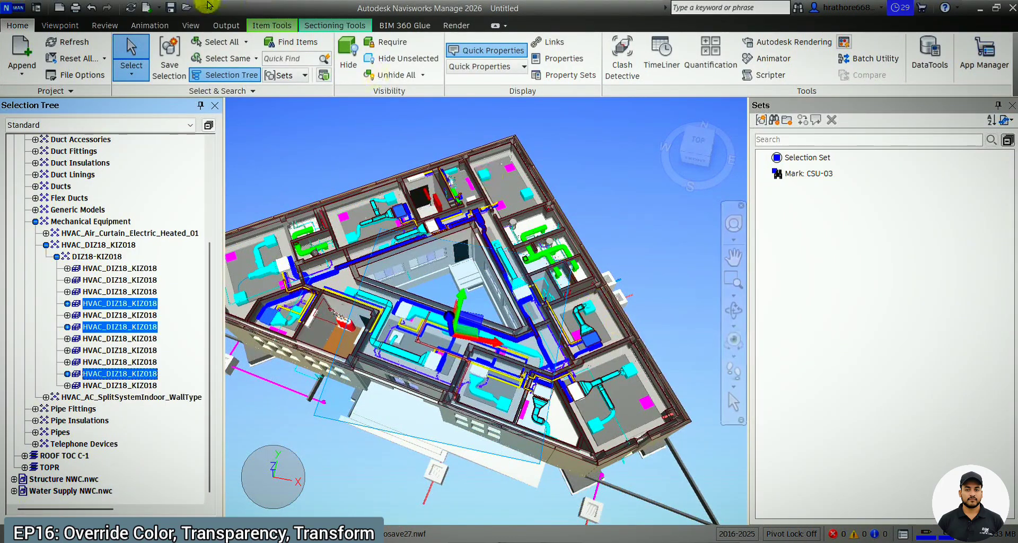
Open the Appearance Profiler and choose the Mark: CSU-03 search set as the basis for a rule.
{"action": "left_click", "coordinate": [105, 26]}
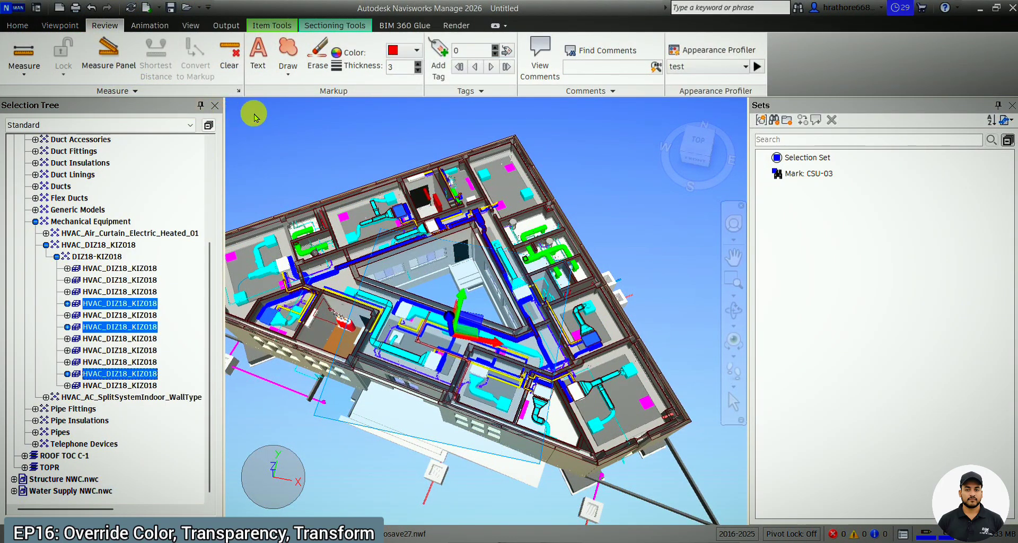
{"action": "left_click", "coordinate": [731, 51]}
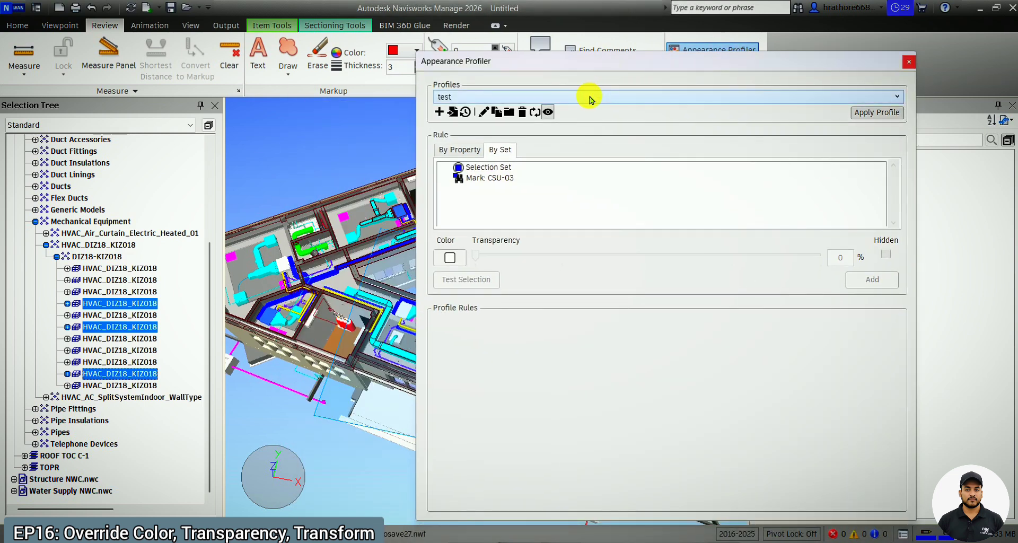
{"action": "left_click", "coordinate": [590, 97]}
{"action": "left_click", "coordinate": [536, 108]}
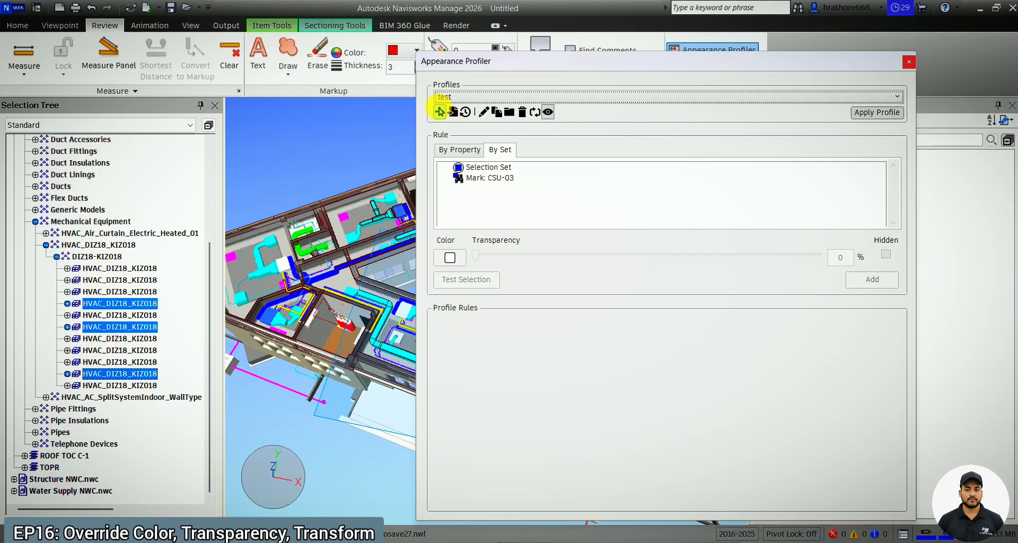
{"action": "left_click", "coordinate": [495, 178]}
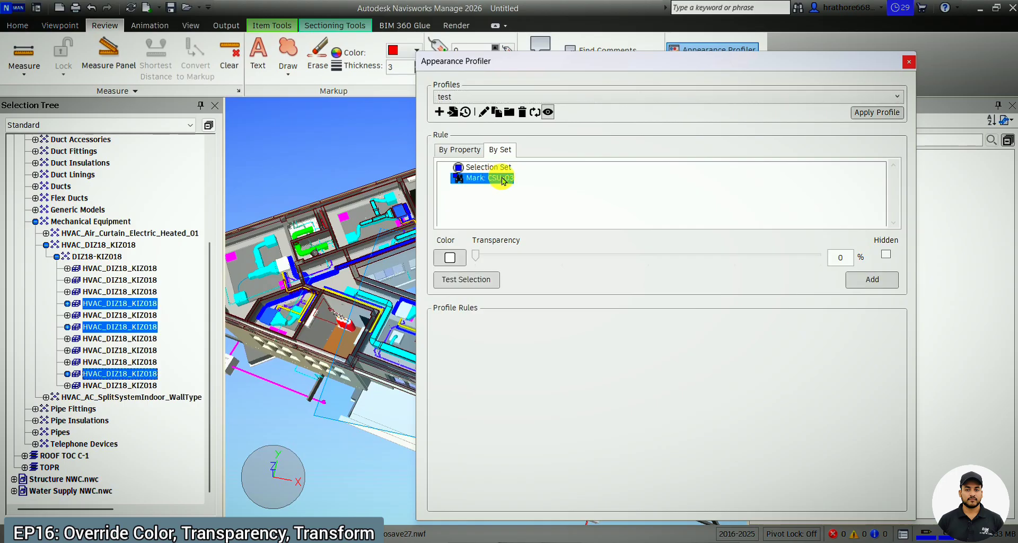
Create a new appearance profile named CSU Unit CSU-03.
{"action": "left_click", "coordinate": [438, 113]}
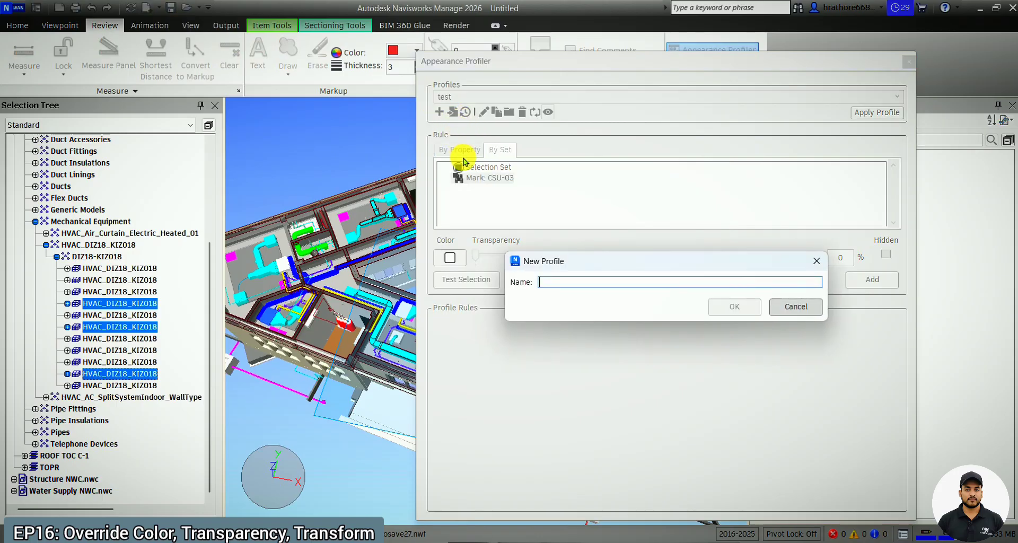
{"action": "key", "text": "Caps_Lock"}
{"action": "type", "text": "CSU"}
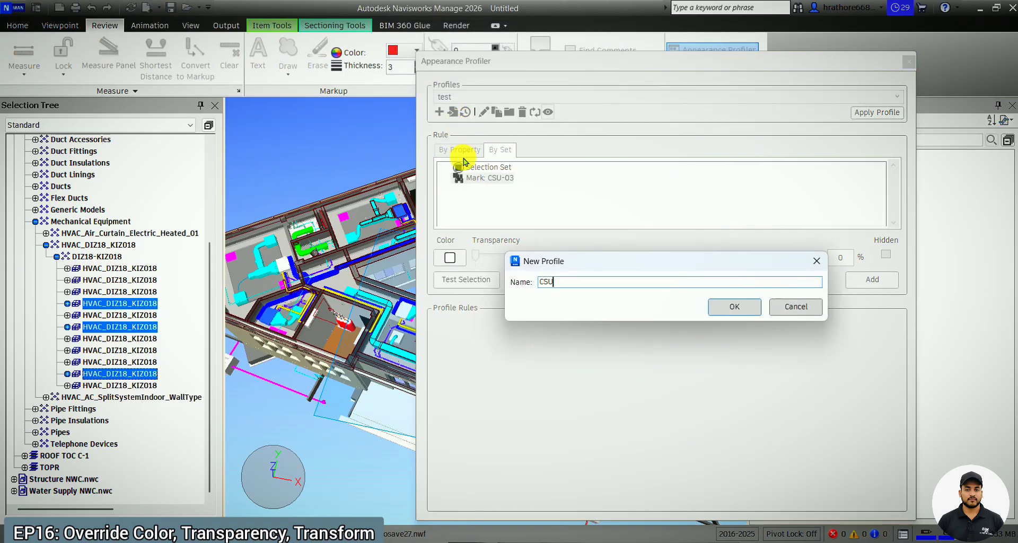
{"action": "type", "text": " U"}
{"action": "key", "text": "Caps_Lock"}
{"action": "type", "text": "nit"}
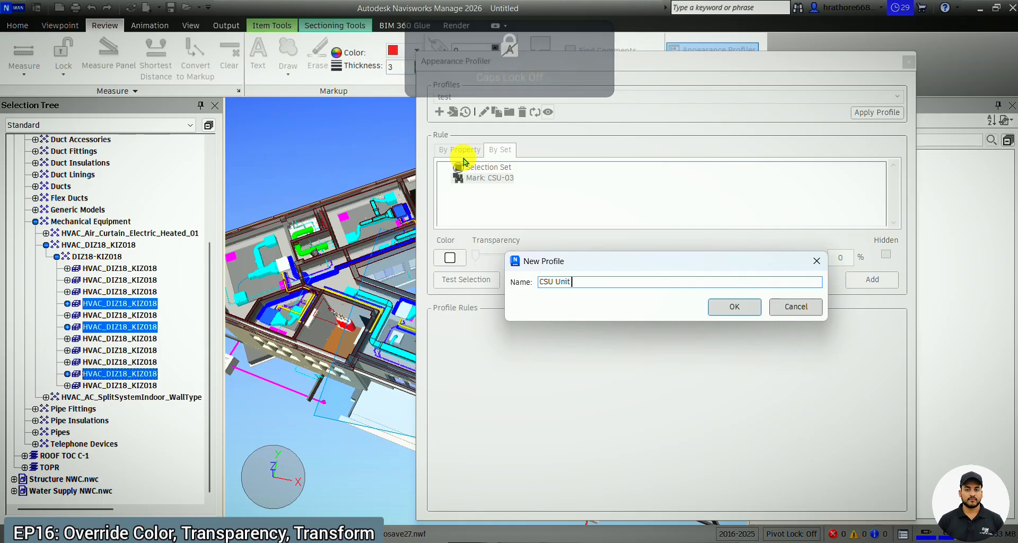
{"action": "key", "text": "Caps_Lock"}
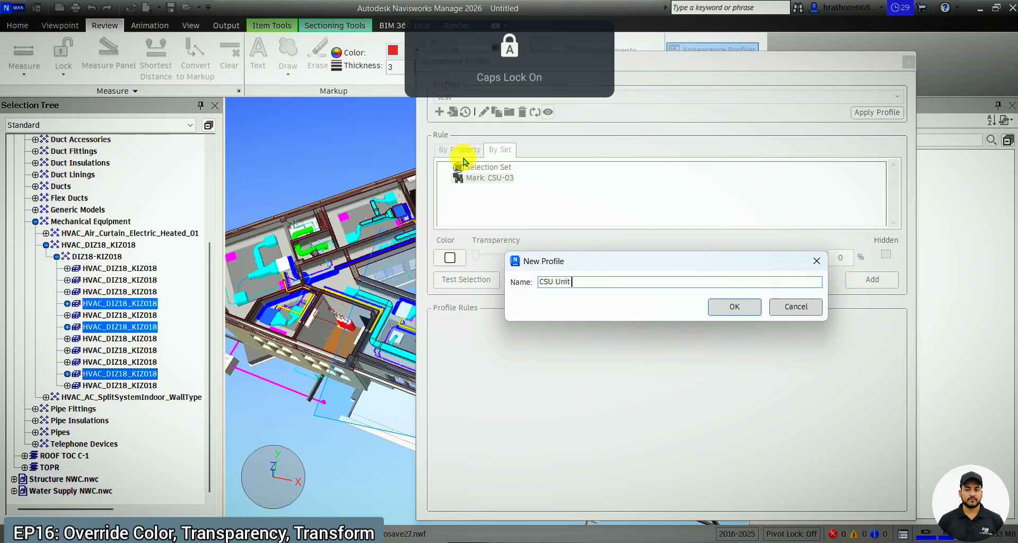
{"action": "type", "text": "CSU-03"}
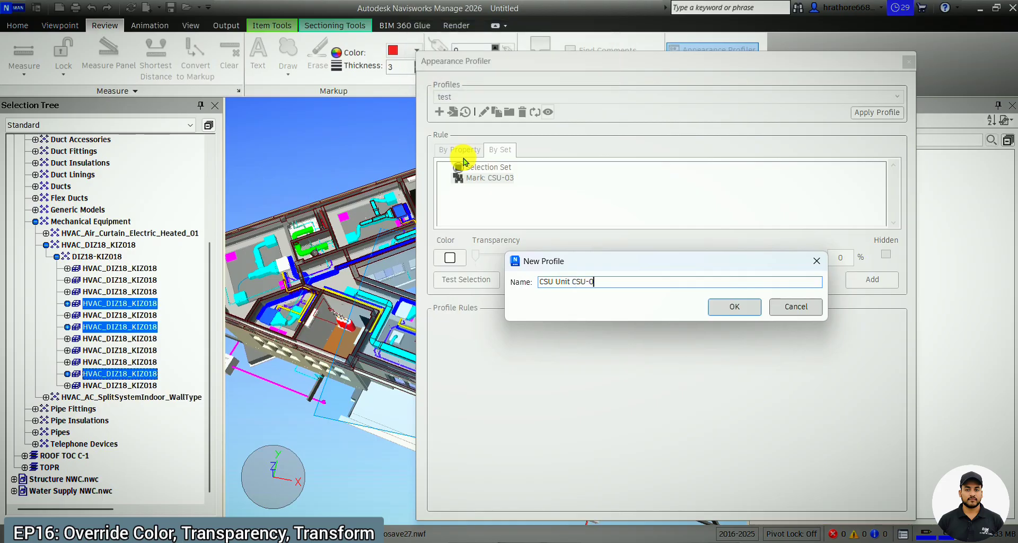
{"action": "left_click", "coordinate": [722, 305]}
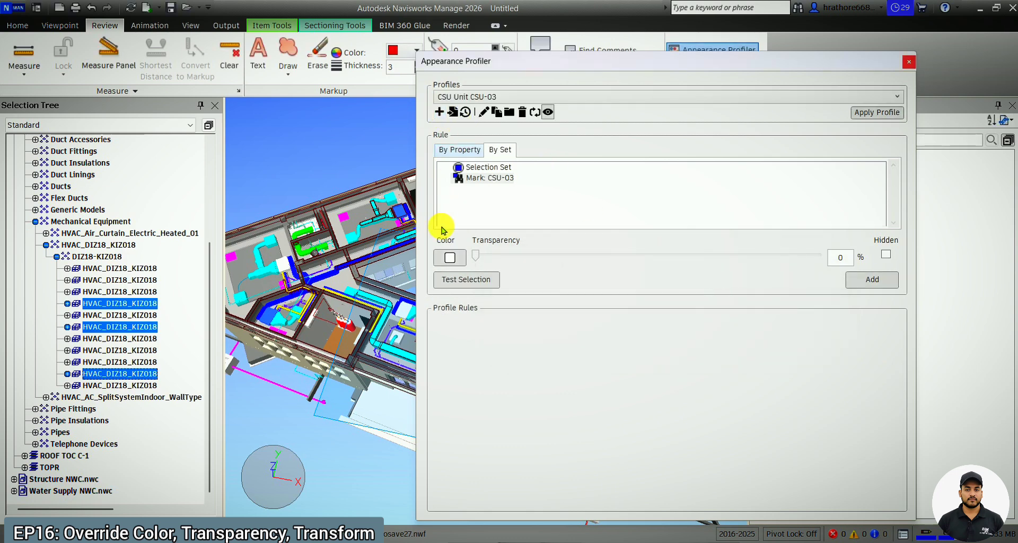
Add a profile rule that colours the Mark: CSU-03 set orange (RGB 255, 128, 0) with 0% transparency.
{"action": "left_click", "coordinate": [445, 258]}
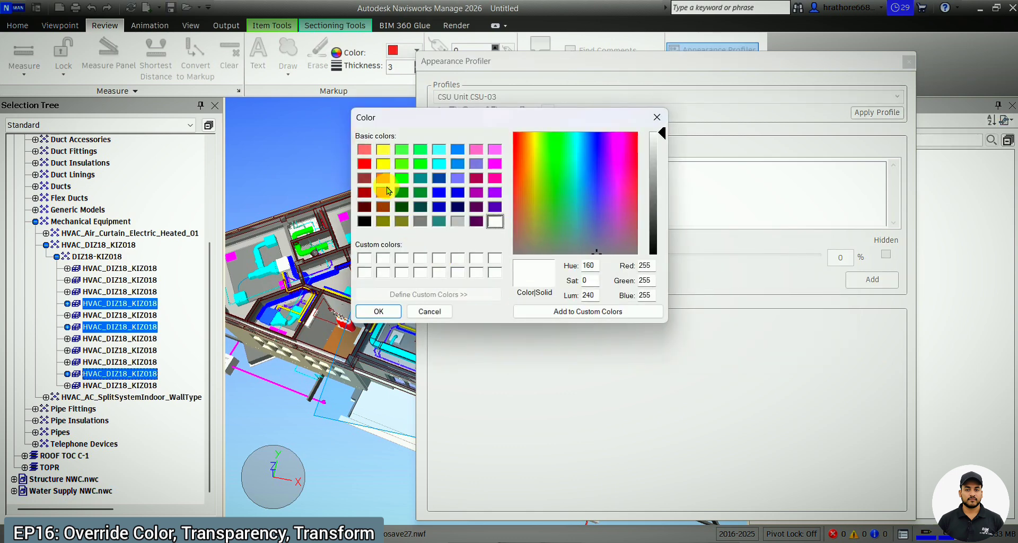
{"action": "left_click", "coordinate": [385, 197]}
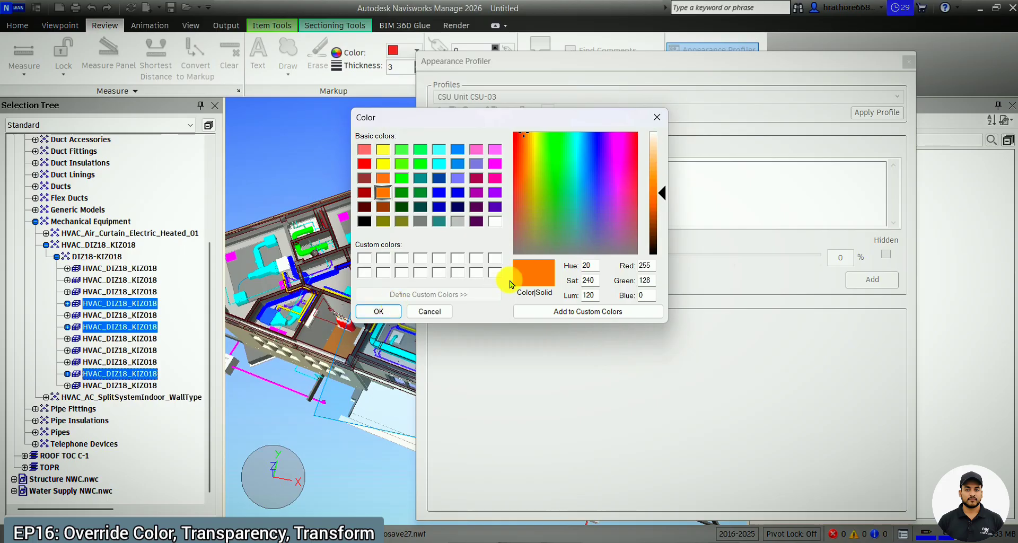
{"action": "left_click", "coordinate": [387, 309]}
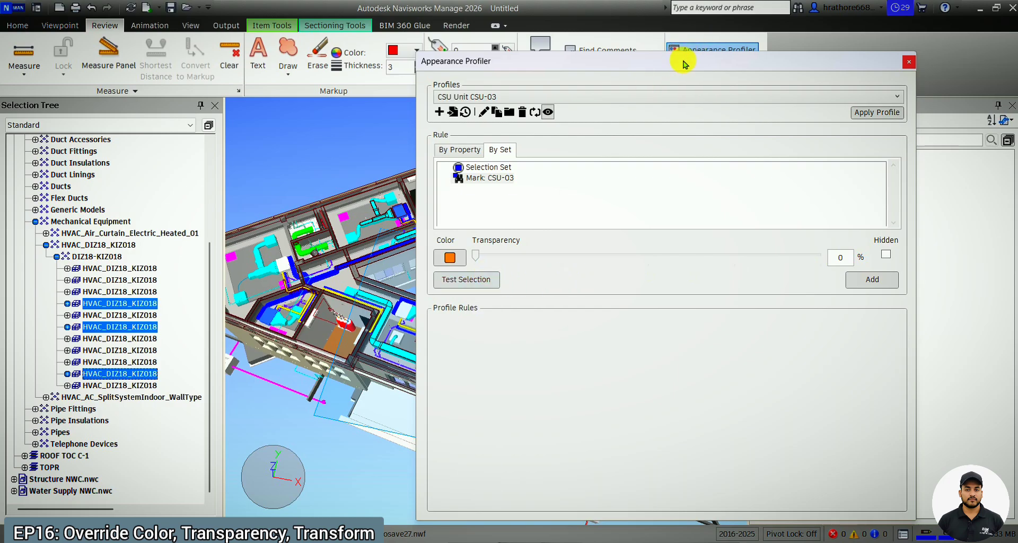
{"action": "left_click_drag", "start_coordinate": [678, 63], "coordinate": [791, 40]}
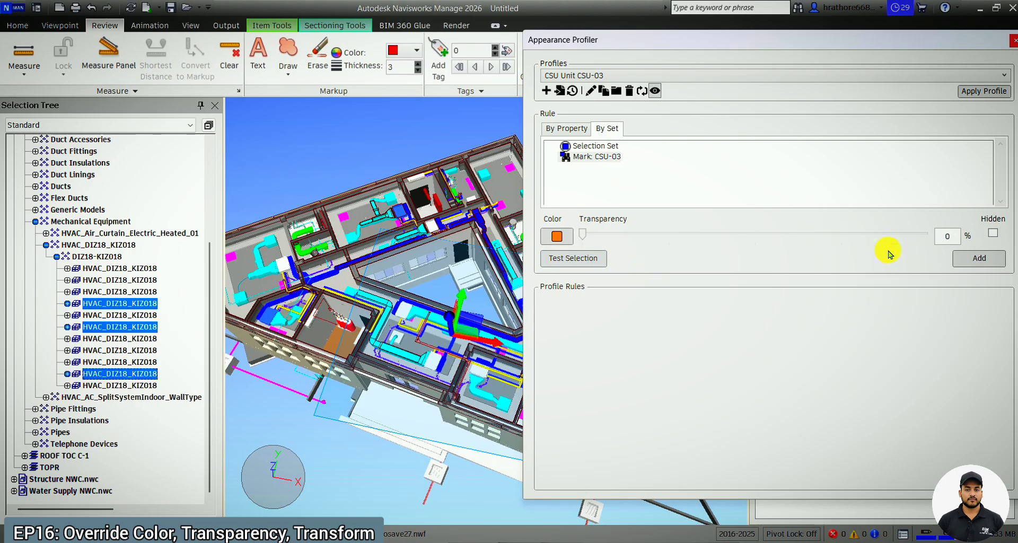
{"action": "left_click", "coordinate": [980, 258]}
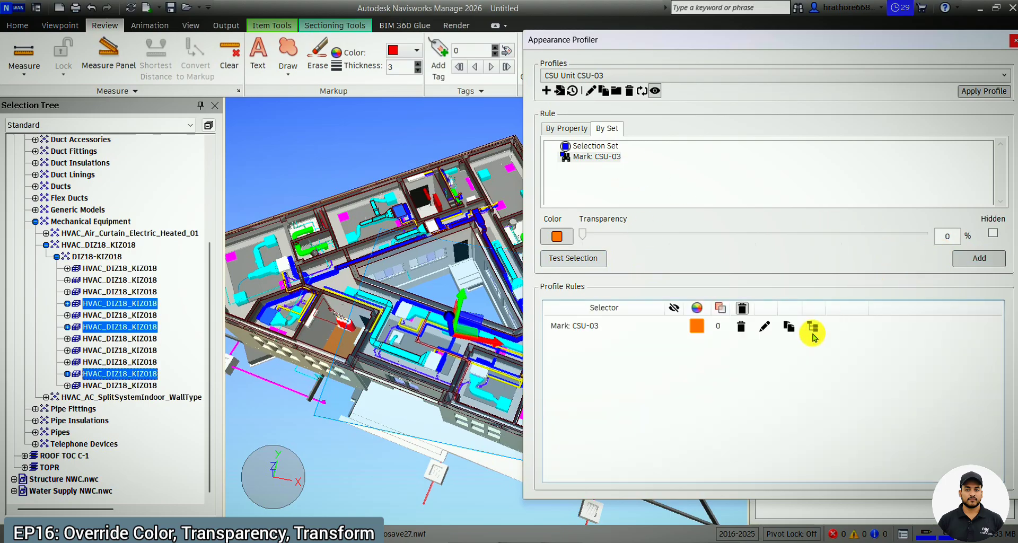
Apply the CSU Unit CSU-03 profile, close the Appearance Profiler and clear the selection to check the unit colours in the model.
{"action": "left_click_drag", "start_coordinate": [871, 45], "coordinate": [752, 53]}
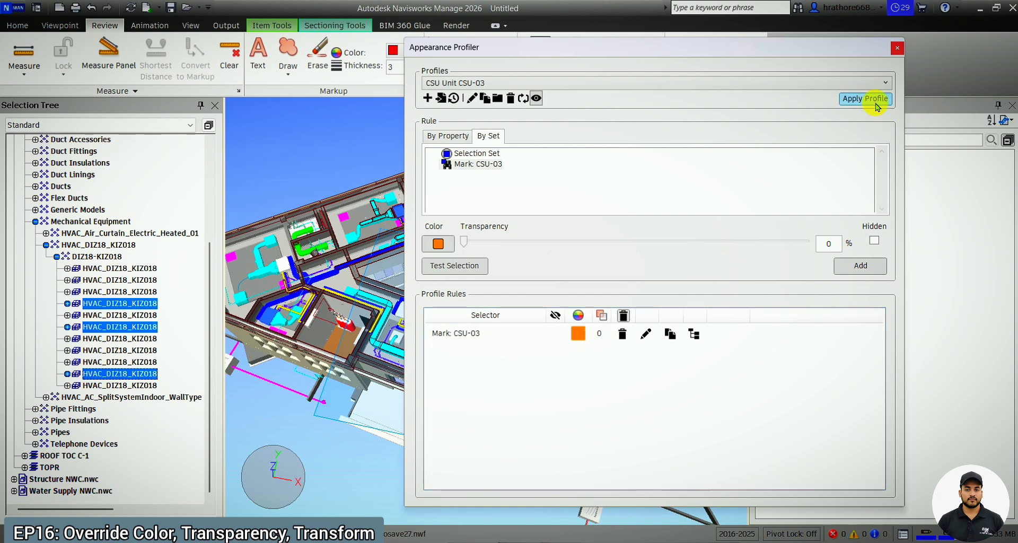
{"action": "left_click", "coordinate": [896, 48]}
{"action": "scroll", "coordinate": [467, 403], "scroll_direction": "up", "scroll_amount": 3}
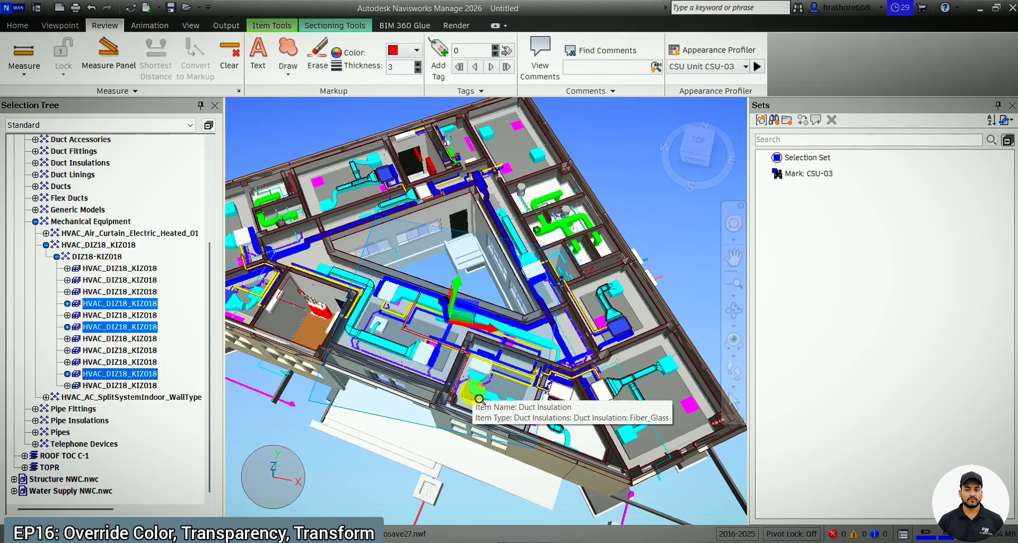
{"action": "key", "text": "Escape"}
{"action": "scroll", "coordinate": [632, 351], "scroll_direction": "down", "scroll_amount": 3}
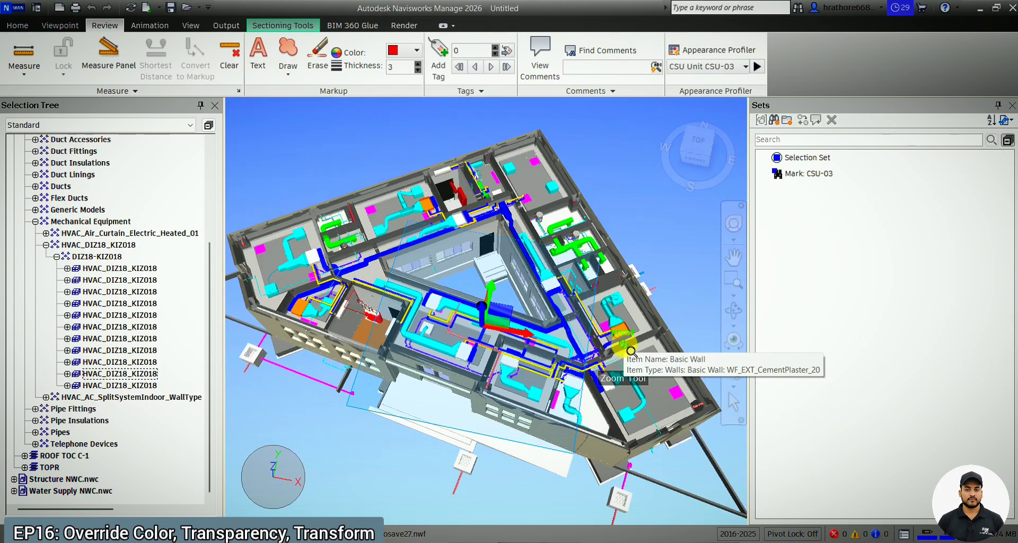
{"action": "scroll", "coordinate": [626, 340], "scroll_direction": "up", "scroll_amount": 3}
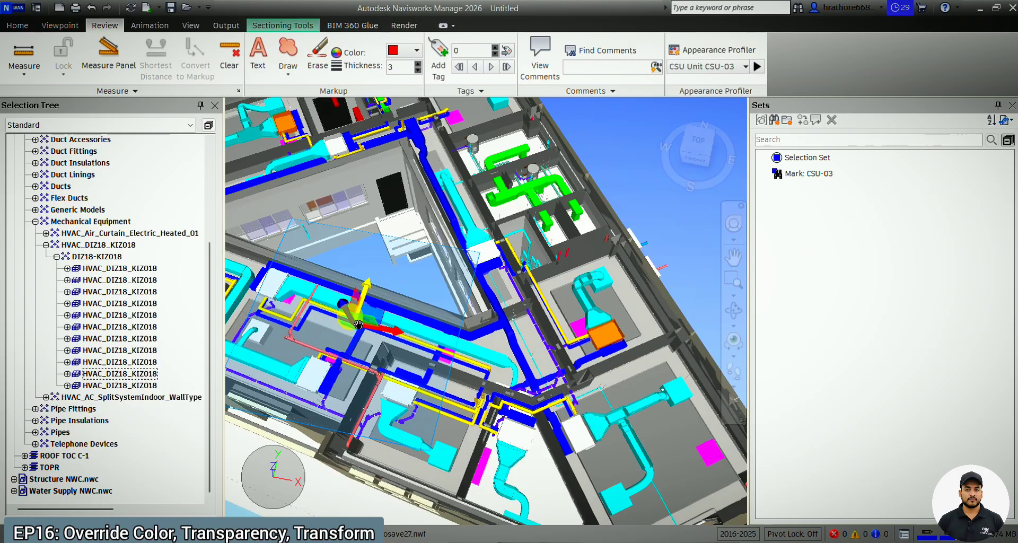
{"action": "scroll", "coordinate": [536, 287], "scroll_direction": "down", "scroll_amount": 4}
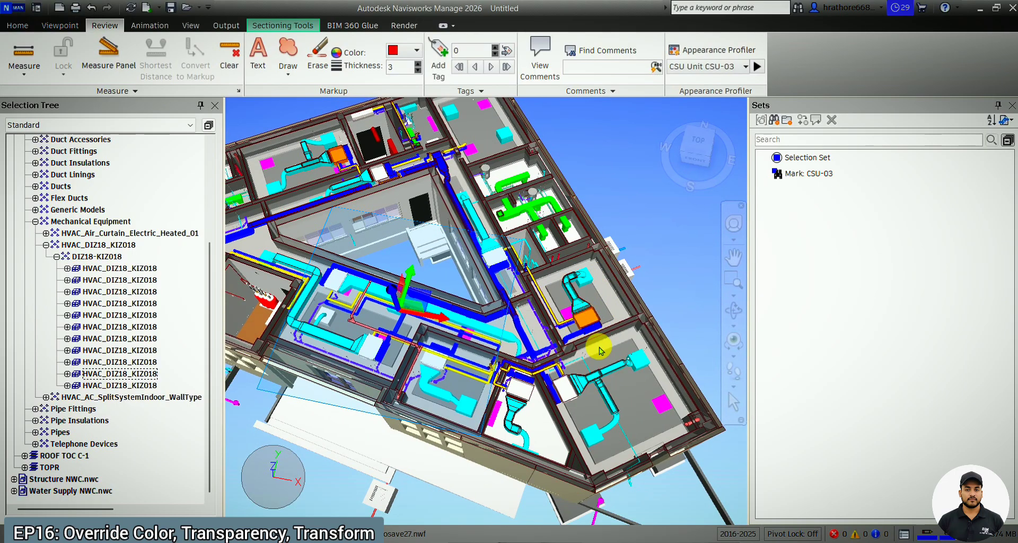
{"action": "scroll", "coordinate": [600, 350], "scroll_direction": "down", "scroll_amount": 3}
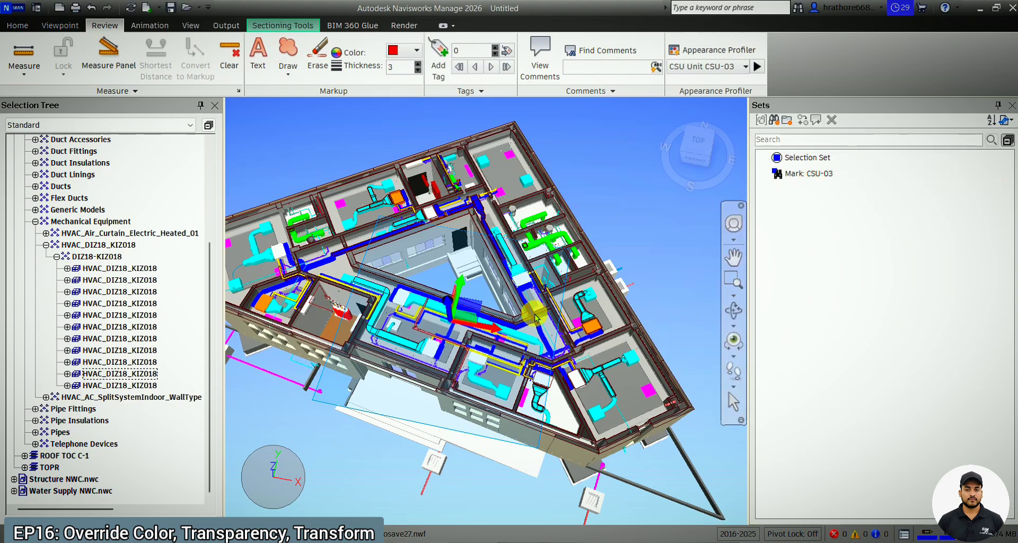
Collapse the Architecture and HVAC branches of the Selection Tree and hide every model except Structure NWC.nwc.
{"action": "scroll", "coordinate": [42, 321], "scroll_direction": "up", "scroll_amount": 4}
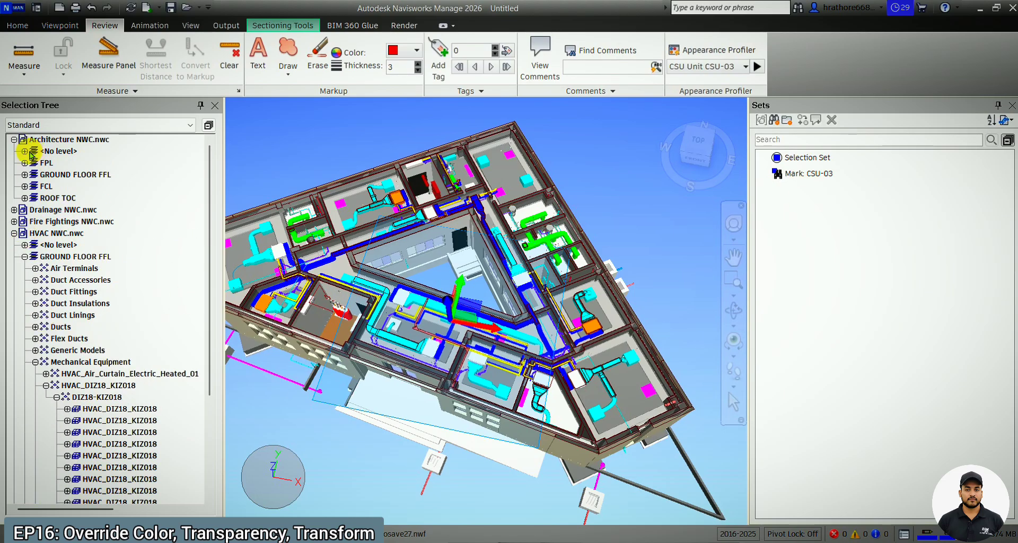
{"action": "left_click", "coordinate": [14, 140]}
{"action": "left_click", "coordinate": [13, 174]}
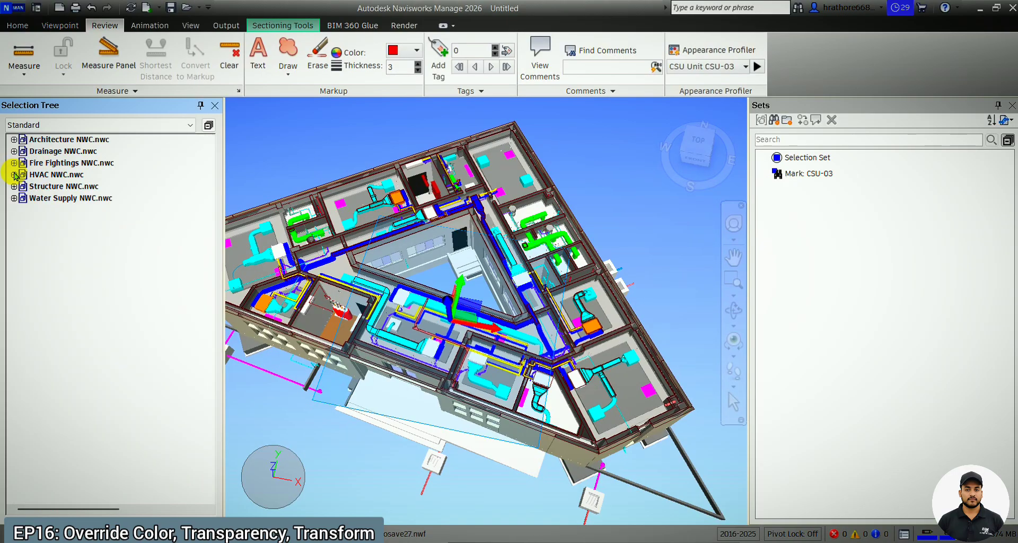
{"action": "left_click", "coordinate": [65, 187]}
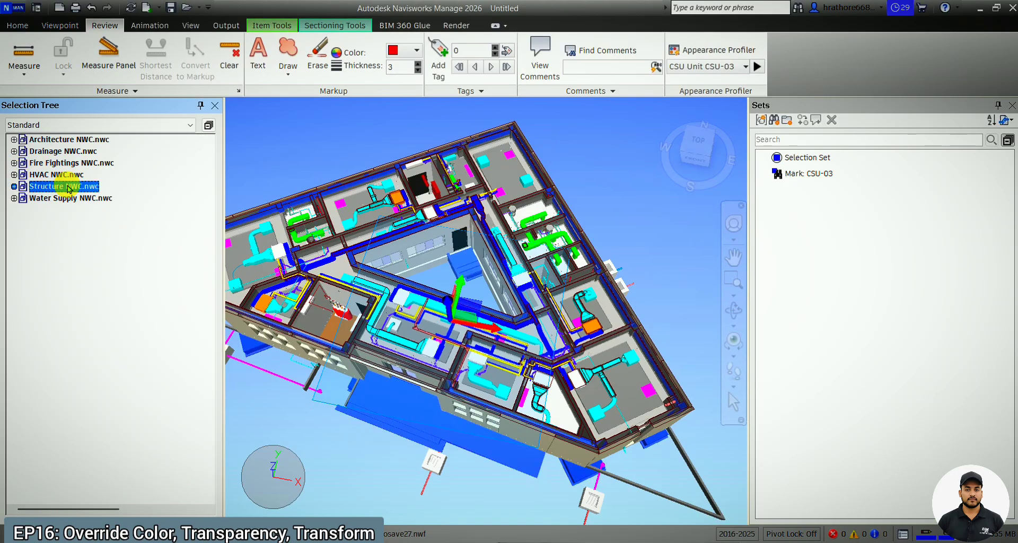
{"action": "right_click", "coordinate": [66, 187]}
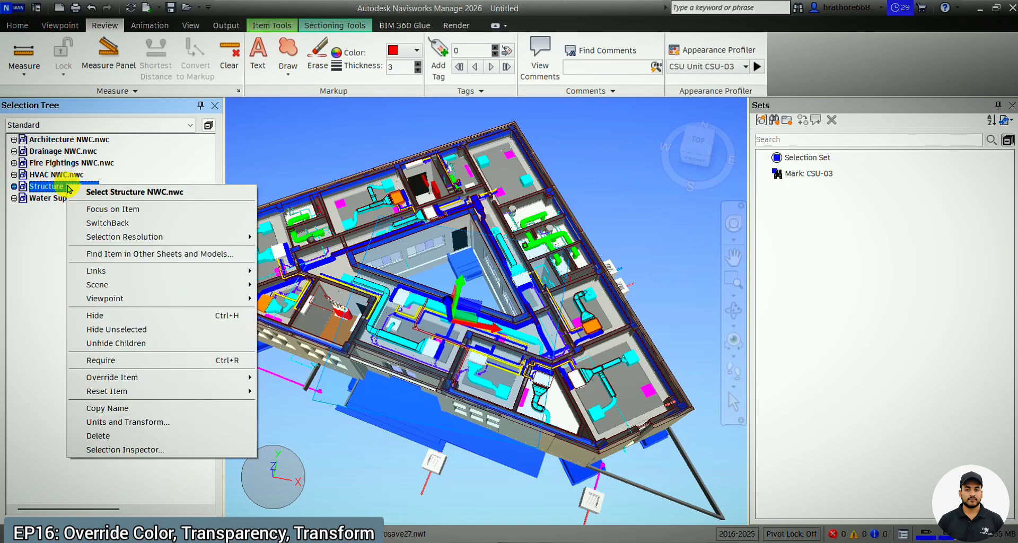
{"action": "left_click", "coordinate": [118, 332]}
Select the 300x900 ECG_Beam-RC-Rect roof beam along the right-hand side of the triangular courtyard.
{"action": "left_click", "coordinate": [452, 316]}
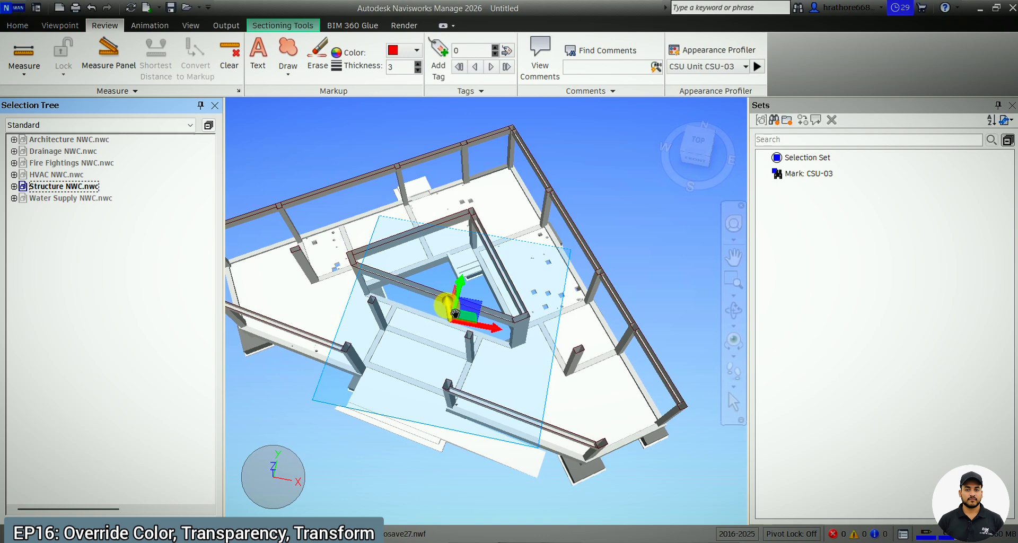
{"action": "left_click_drag", "start_coordinate": [455, 313], "coordinate": [455, 313]}
{"action": "left_click", "coordinate": [563, 283]}
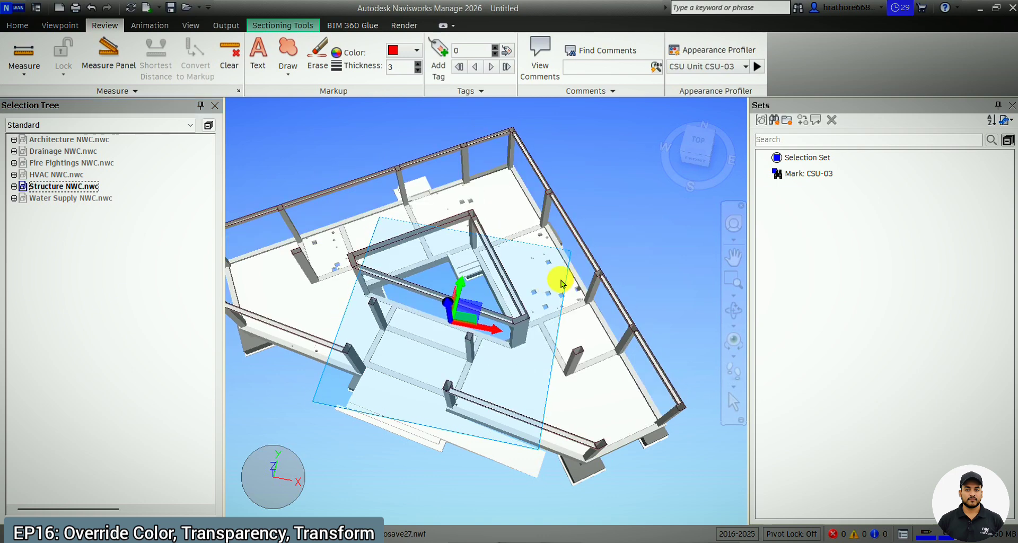
{"action": "scroll", "coordinate": [563, 284], "scroll_direction": "down", "scroll_amount": 2}
{"action": "scroll", "coordinate": [406, 290], "scroll_direction": "up", "scroll_amount": 2}
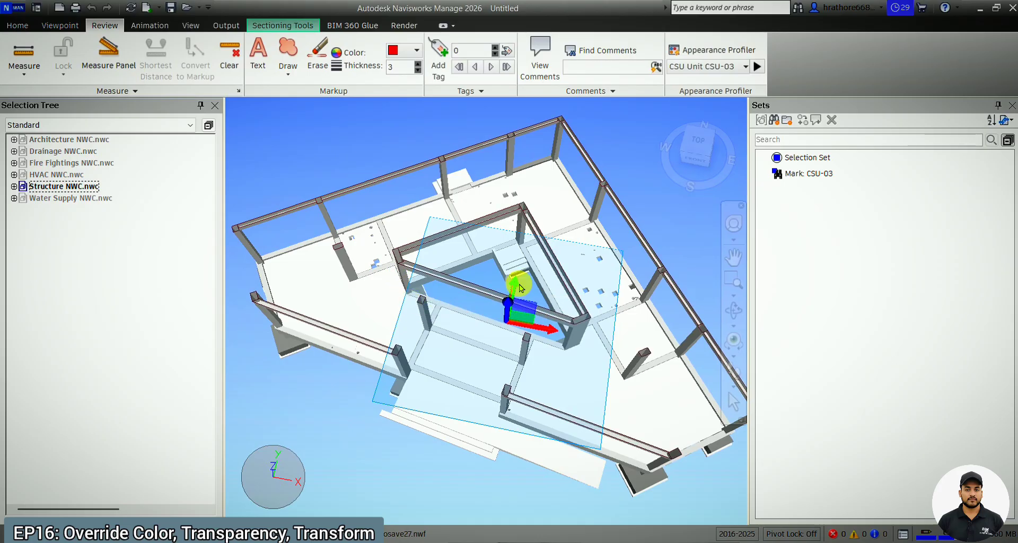
{"action": "left_click", "coordinate": [734, 310]}
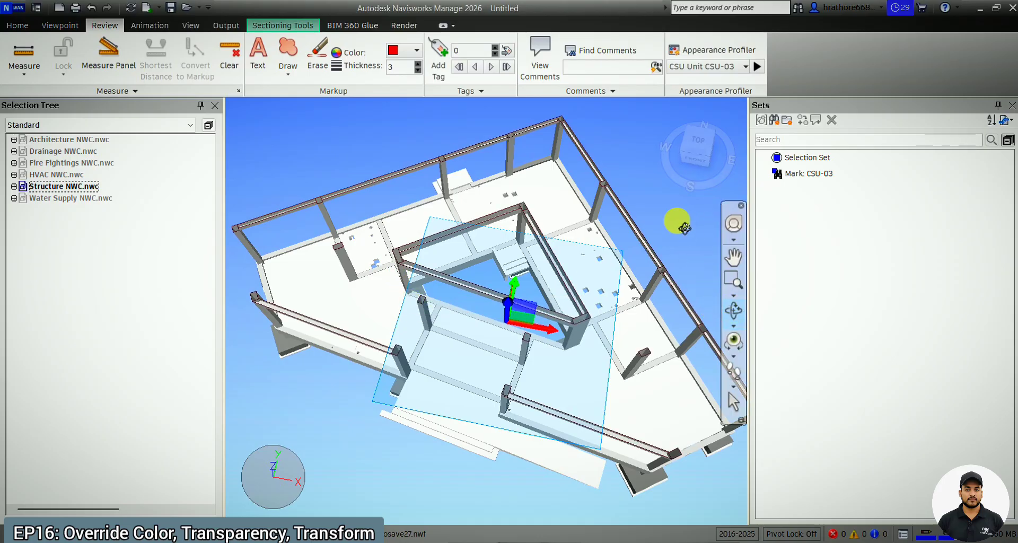
{"action": "left_click_drag", "start_coordinate": [678, 222], "coordinate": [678, 217]}
{"action": "scroll", "coordinate": [346, 326], "scroll_direction": "down", "scroll_amount": 2}
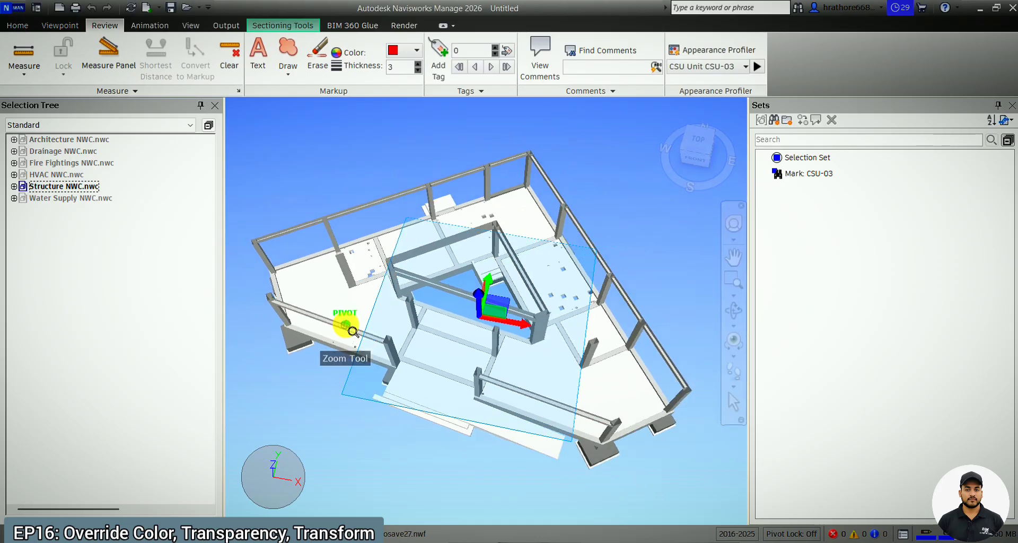
{"action": "scroll", "coordinate": [533, 273], "scroll_direction": "up", "scroll_amount": 2}
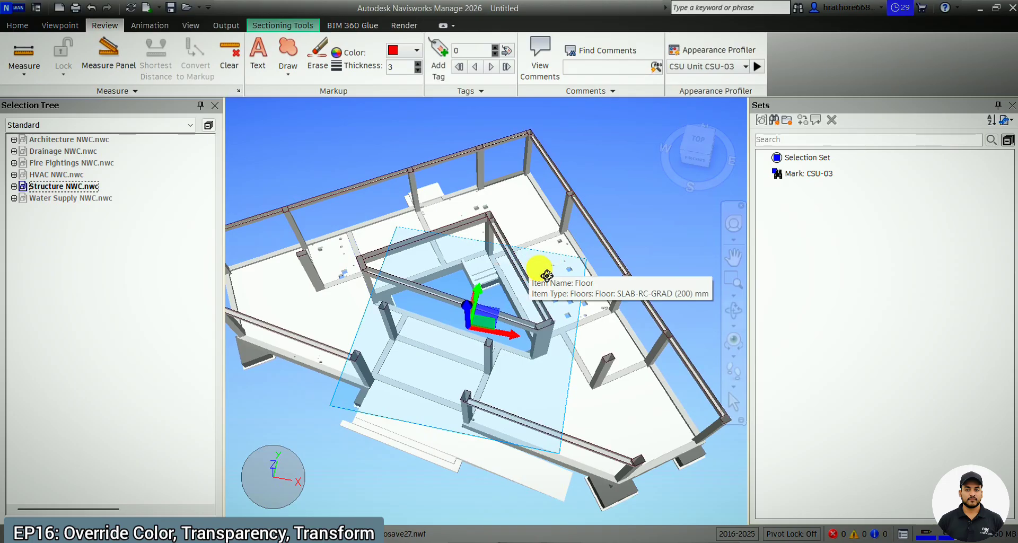
{"action": "left_click", "coordinate": [733, 402]}
{"action": "left_click", "coordinate": [533, 289]}
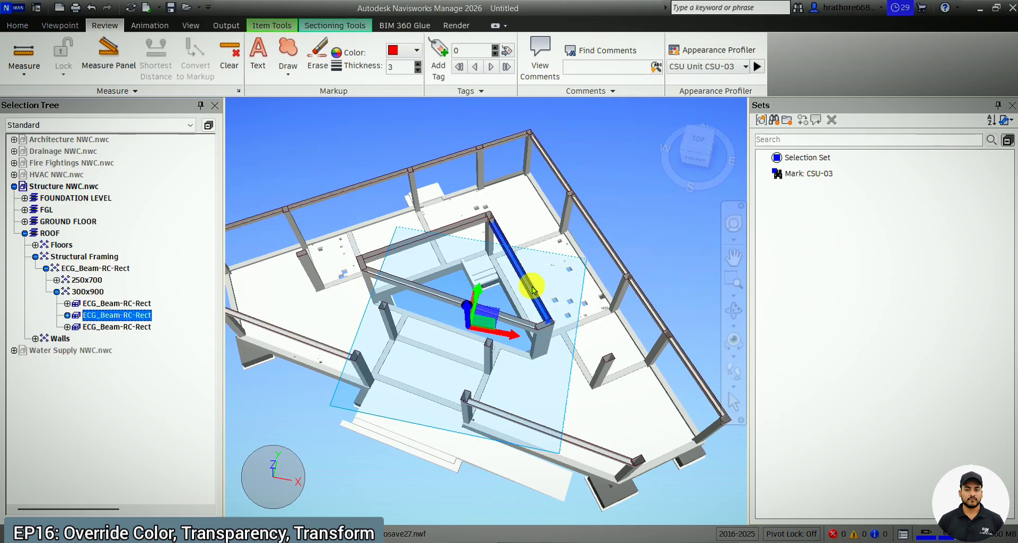
Display the selected beam's element properties and close the list of saved sets.
{"action": "left_click", "coordinate": [20, 24]}
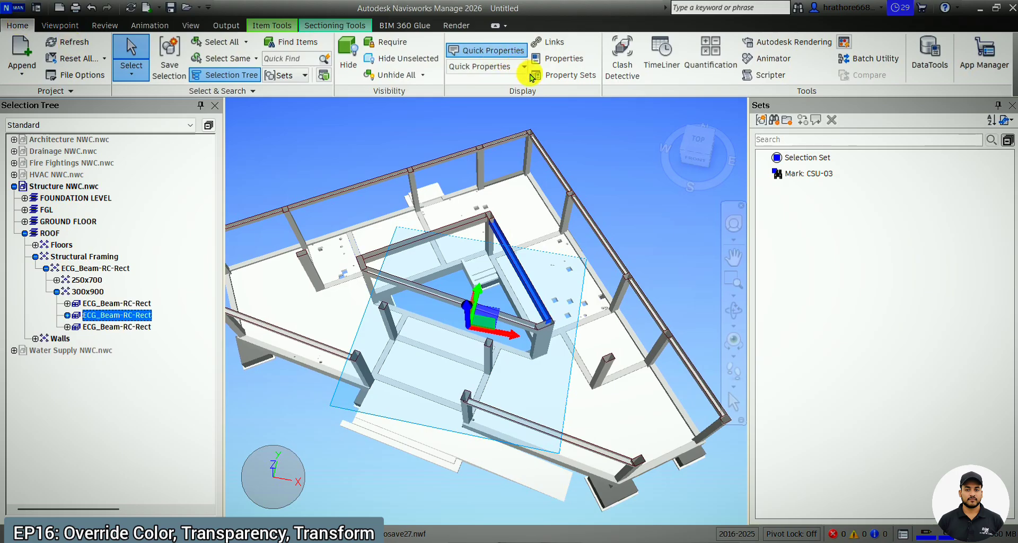
{"action": "left_click", "coordinate": [574, 59]}
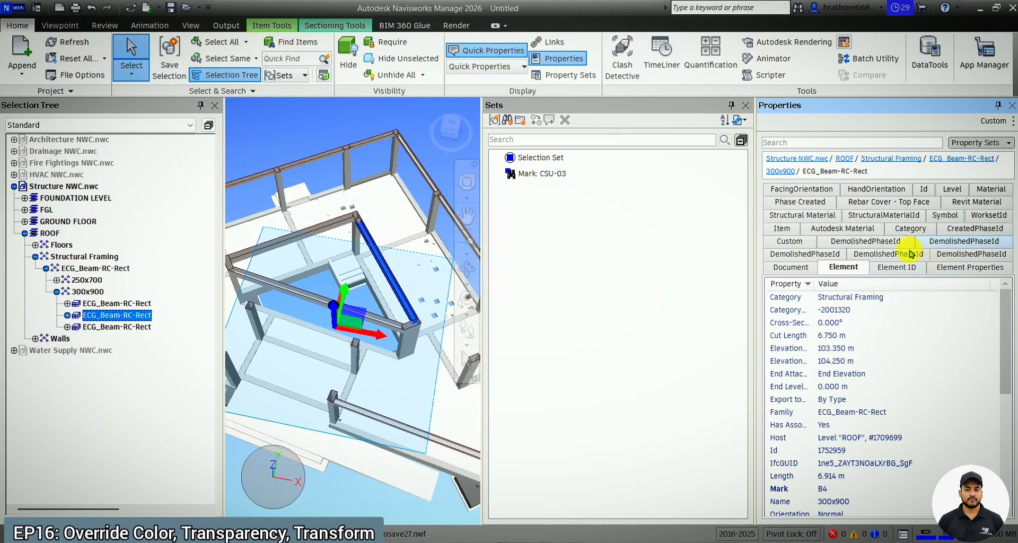
{"action": "left_click", "coordinate": [745, 105]}
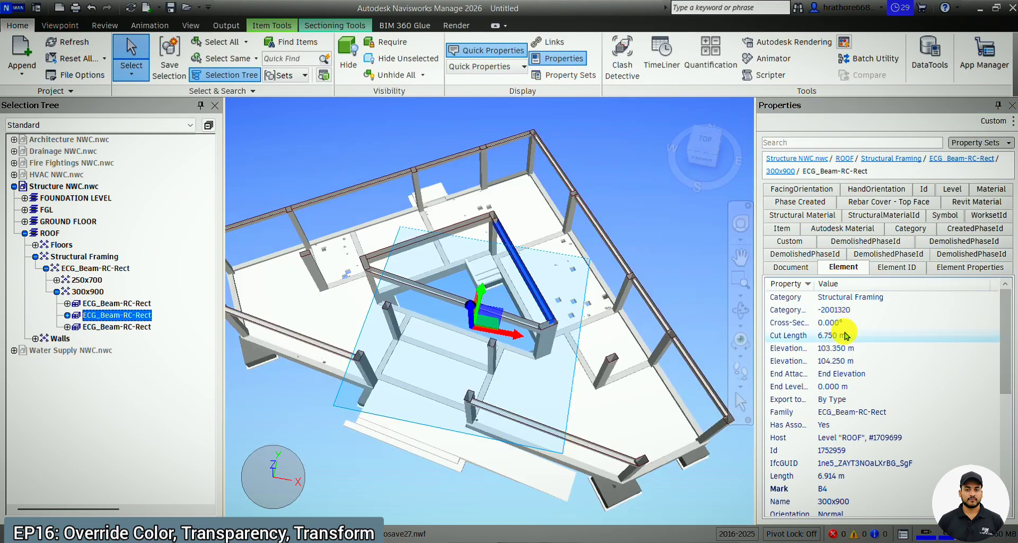
Display the selected beam's Item properties and examine its Name value.
{"action": "left_click", "coordinate": [791, 228]}
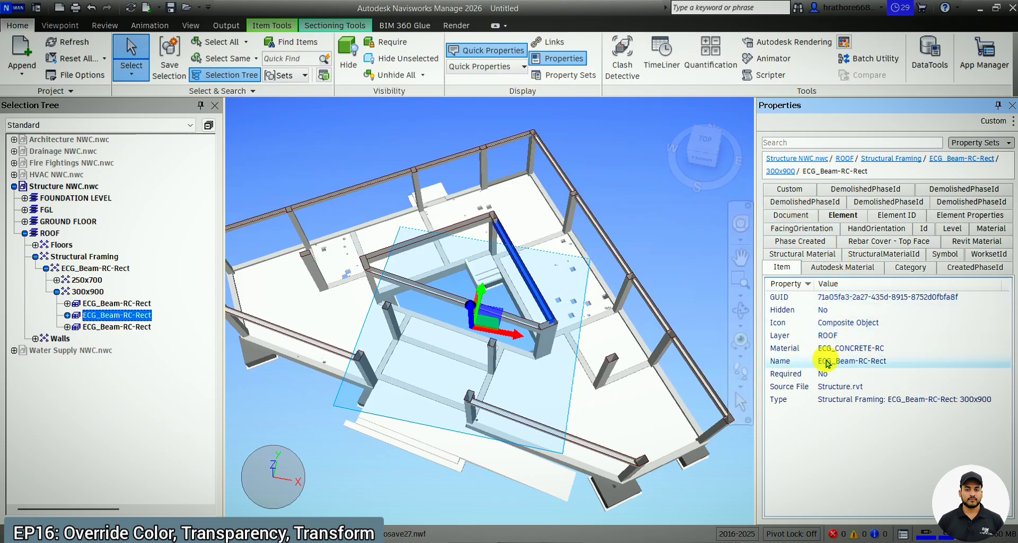
{"action": "right_click", "coordinate": [876, 367]}
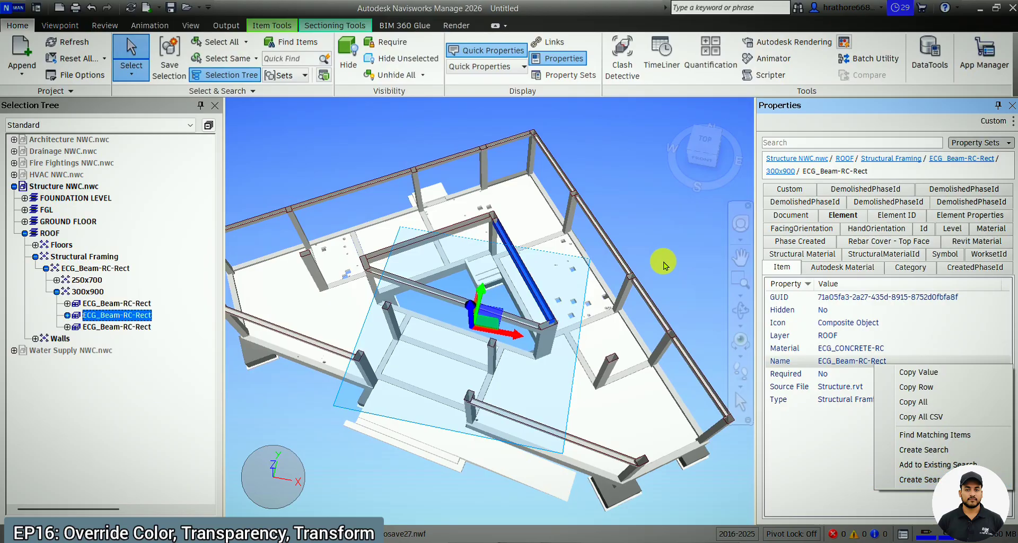
{"action": "left_click", "coordinate": [613, 185]}
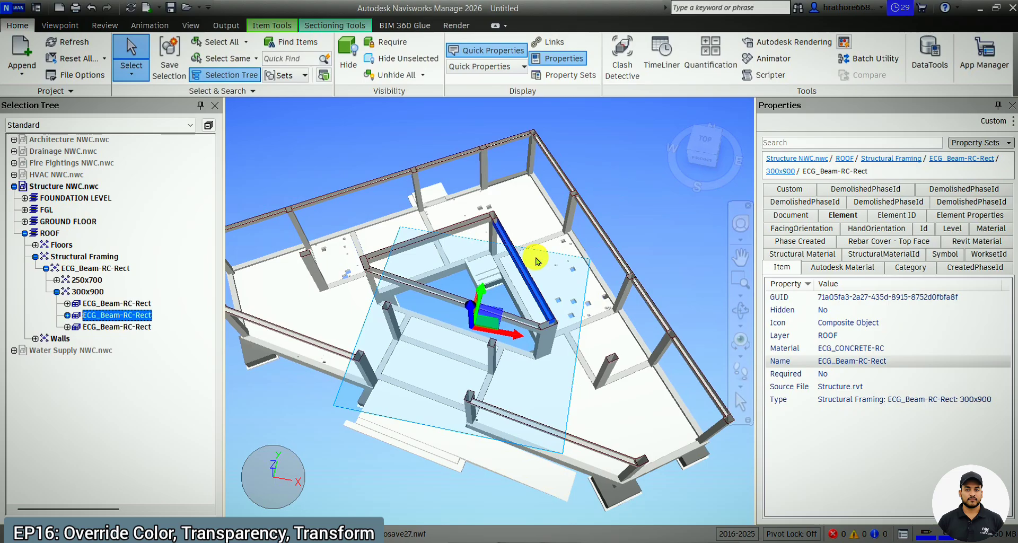
Open the Appearance Profiler and start a property-based rule with Item as its category.
{"action": "left_click", "coordinate": [104, 26]}
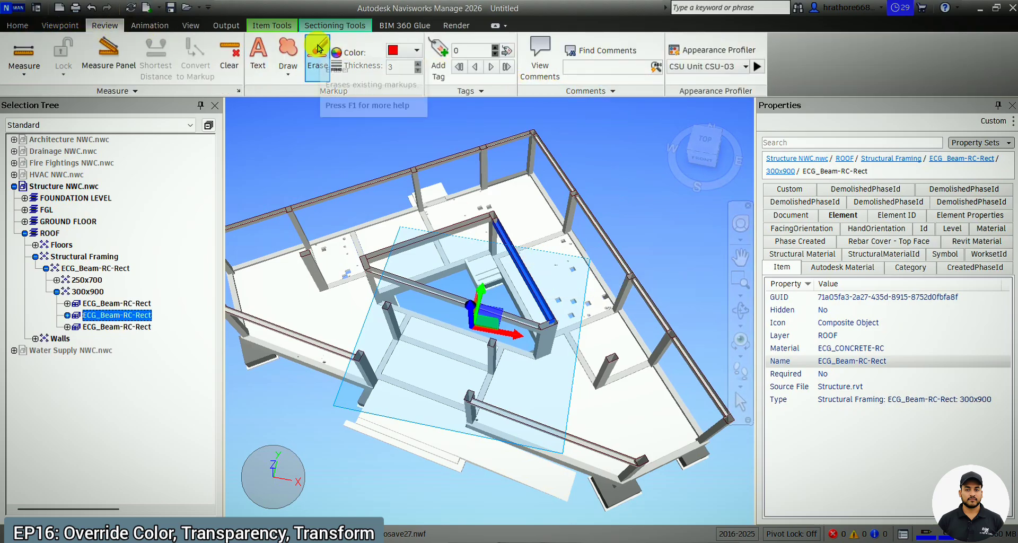
{"action": "left_click", "coordinate": [740, 50]}
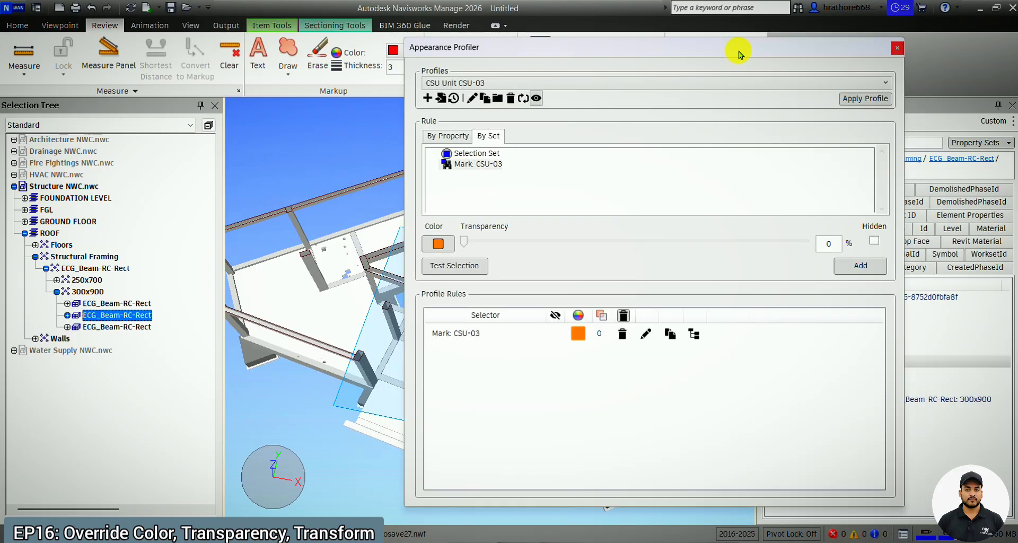
{"action": "left_click", "coordinate": [458, 137]}
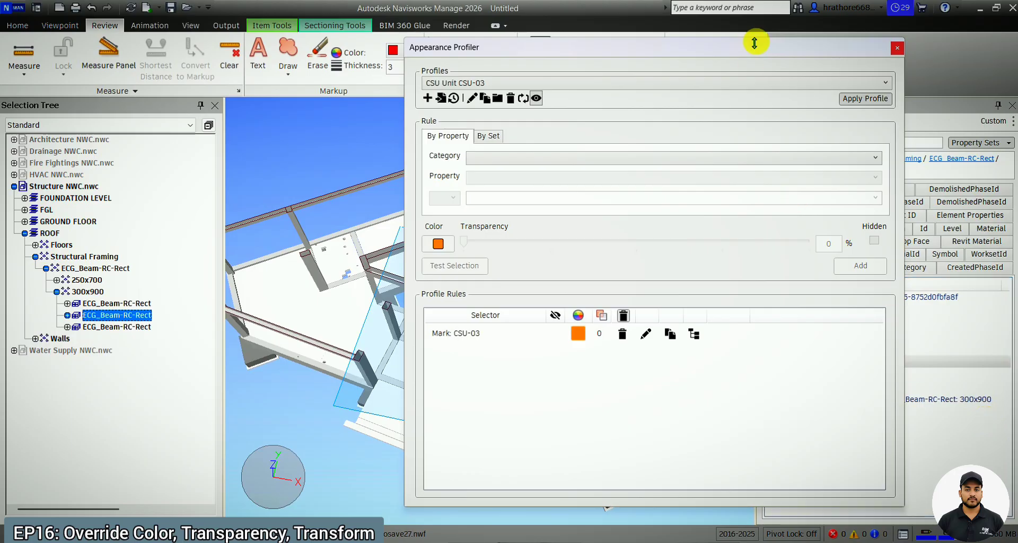
{"action": "left_click_drag", "start_coordinate": [747, 52], "coordinate": [457, 80]}
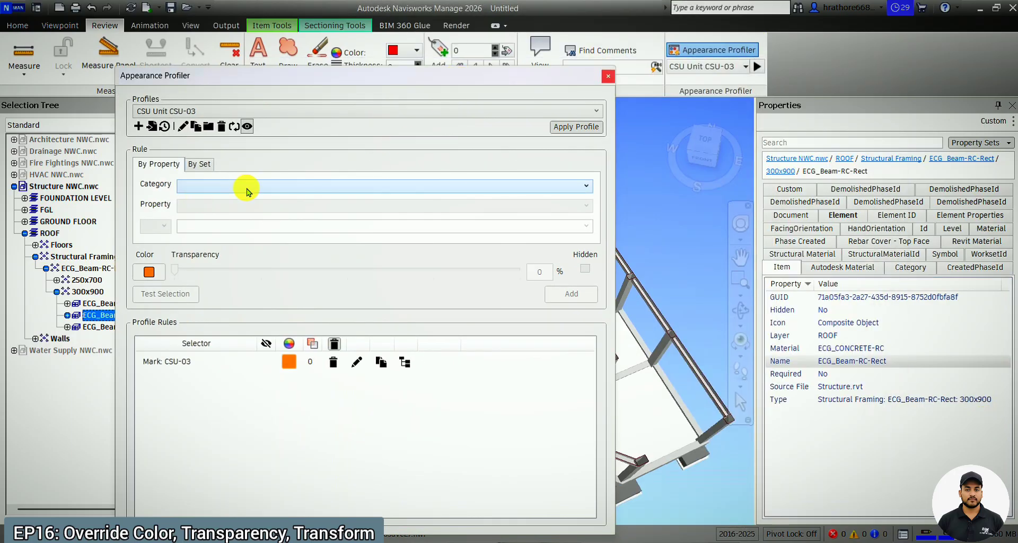
{"action": "left_click", "coordinate": [275, 191]}
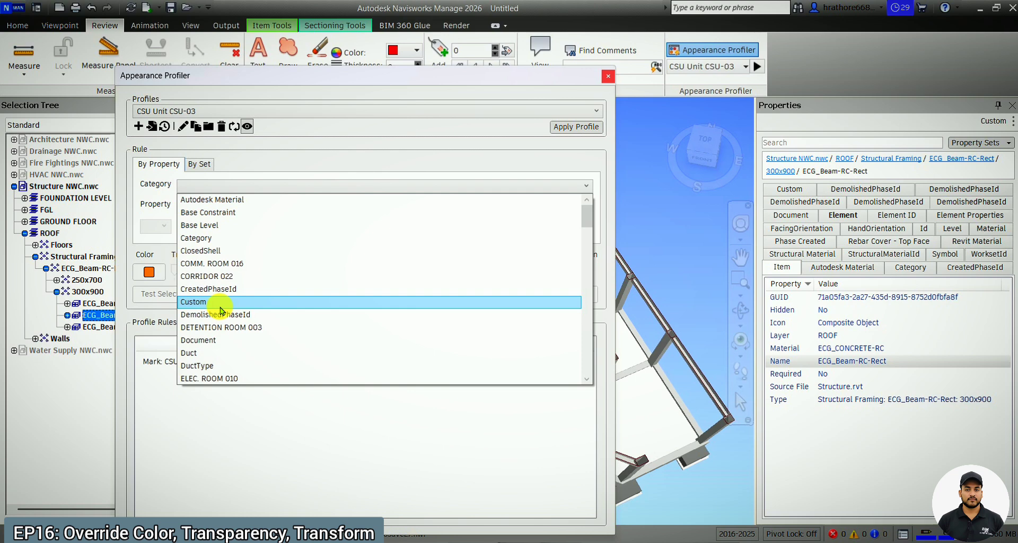
{"action": "scroll", "coordinate": [223, 308], "scroll_direction": "down", "scroll_amount": 6}
{"action": "scroll", "coordinate": [218, 361], "scroll_direction": "down", "scroll_amount": 2}
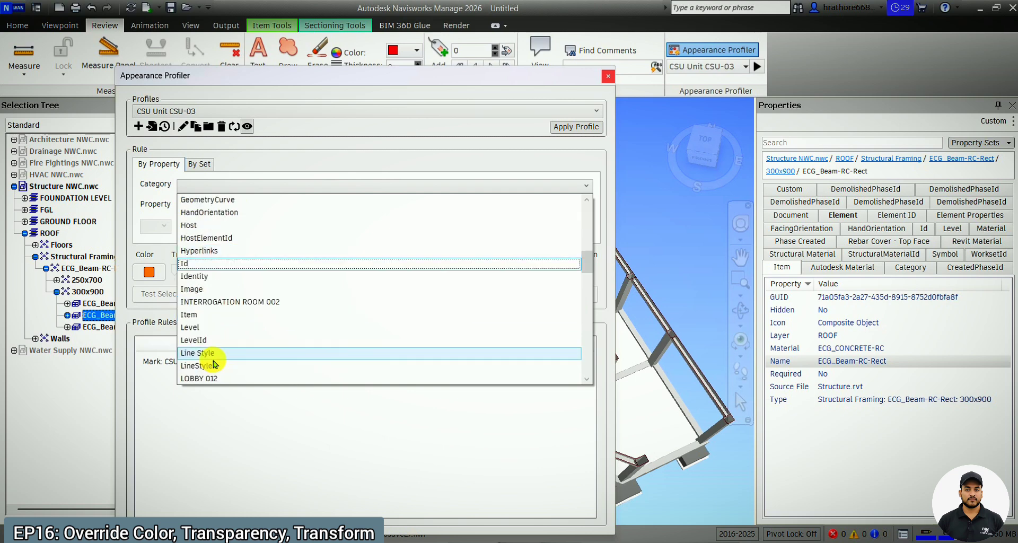
{"action": "left_click", "coordinate": [218, 315]}
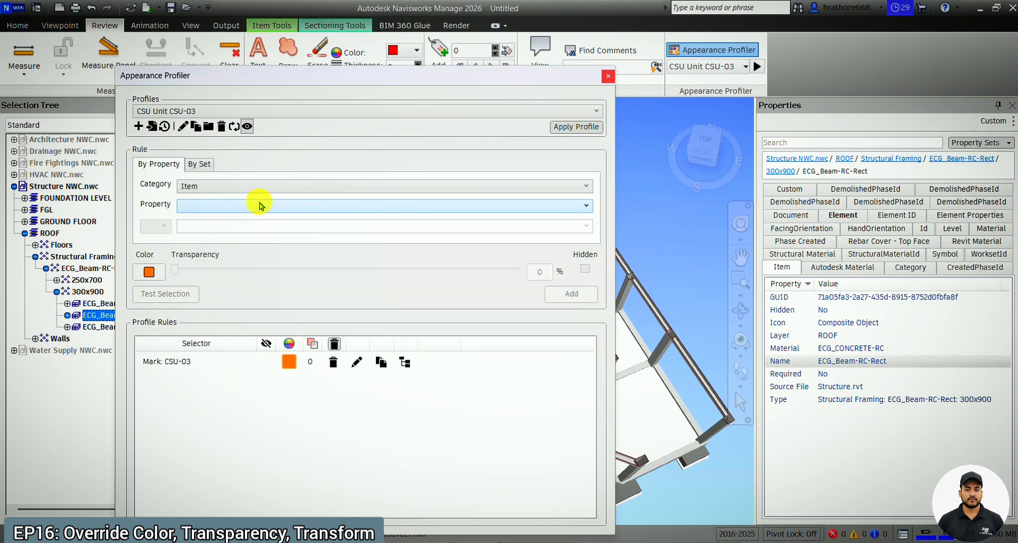
Define the rule as Name Equals ECG_Beam-RC-Rect, copying the value from the beam's Item properties.
{"action": "left_click", "coordinate": [784, 365]}
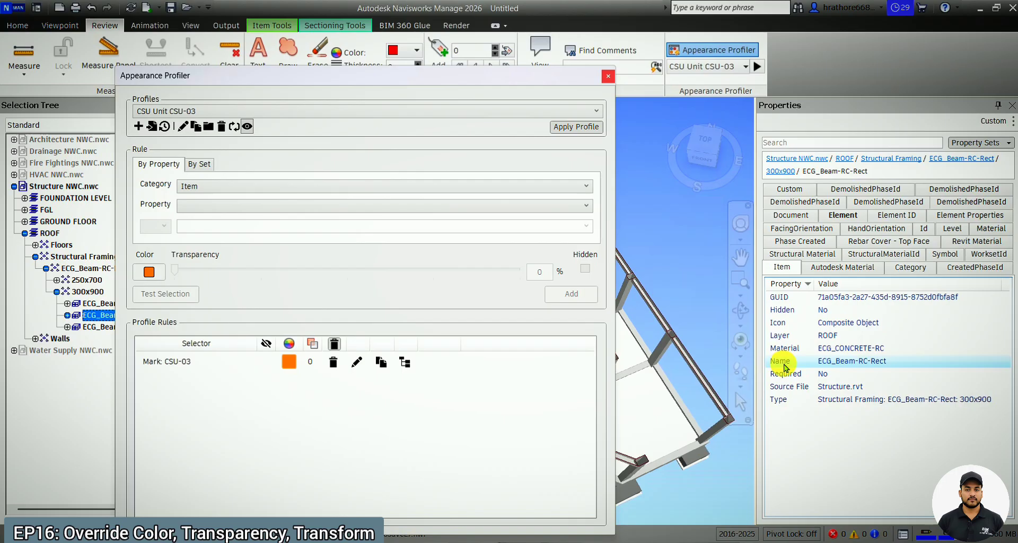
{"action": "left_click", "coordinate": [273, 206]}
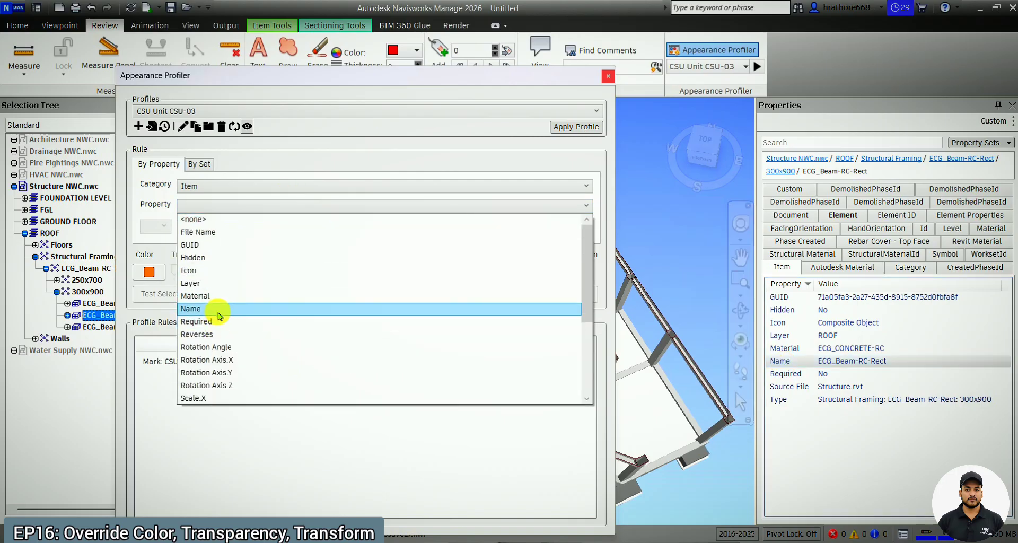
{"action": "left_click", "coordinate": [219, 311]}
{"action": "left_click", "coordinate": [180, 228]}
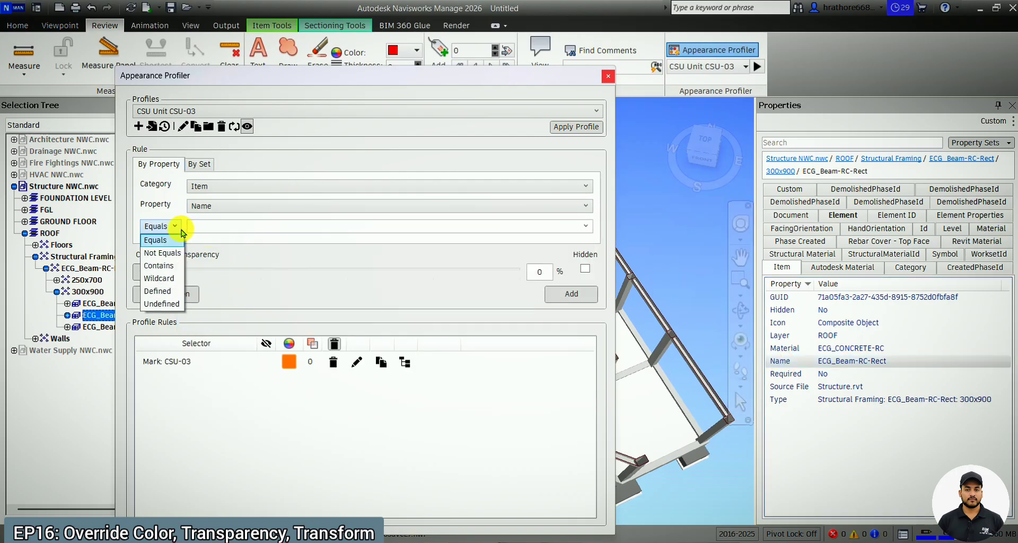
{"action": "left_click", "coordinate": [176, 227]}
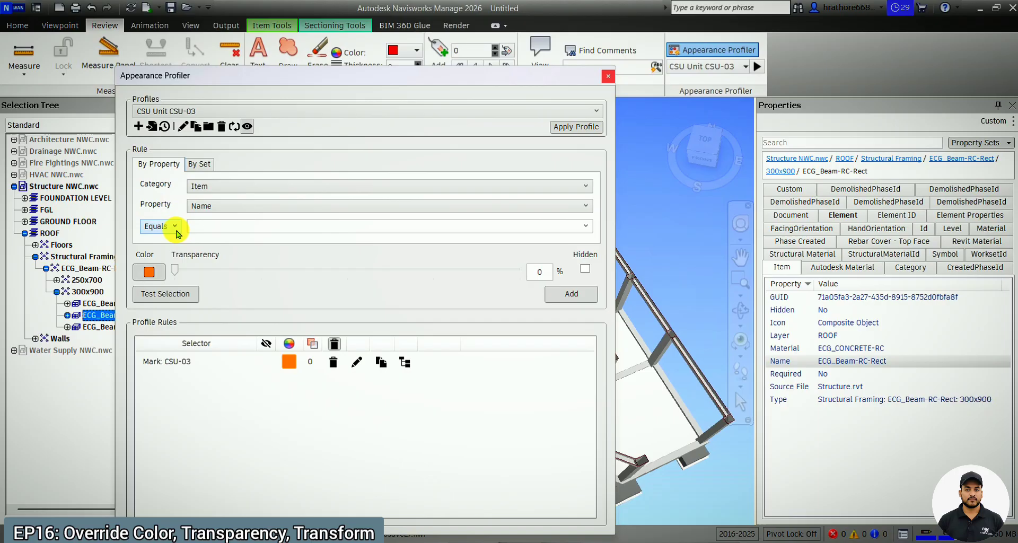
{"action": "left_click", "coordinate": [253, 233]}
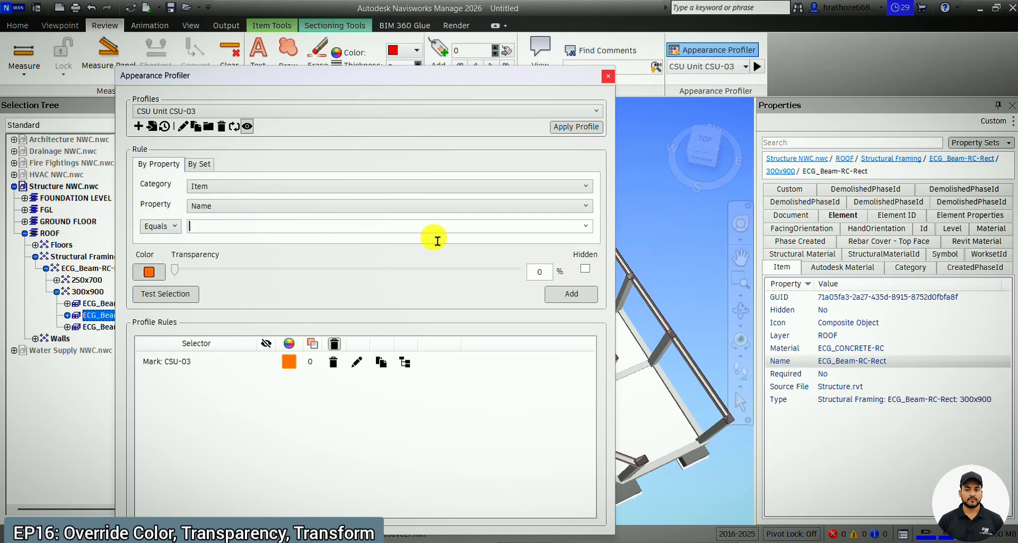
{"action": "right_click", "coordinate": [864, 366]}
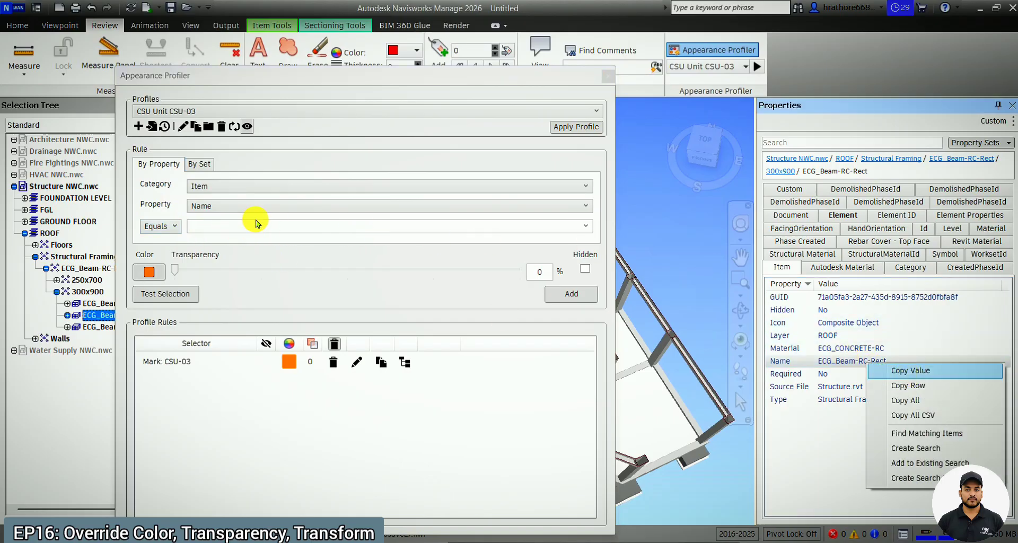
{"action": "left_click", "coordinate": [597, 231]}
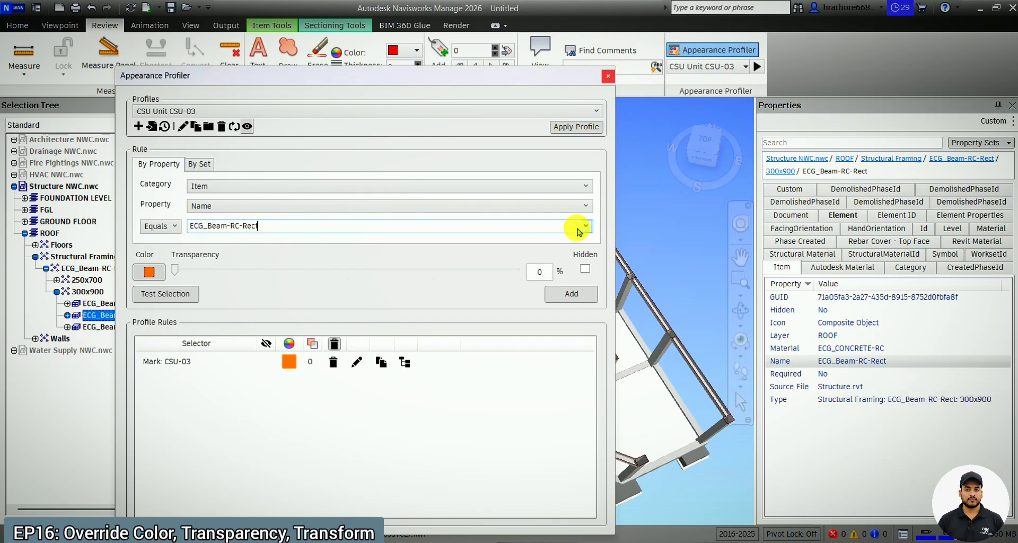
Set the beam rule's colour to pink (255, 0, 128) and add it to the CSU Unit CSU-03 profile.
{"action": "left_click", "coordinate": [157, 274]}
{"action": "left_click", "coordinate": [495, 178]}
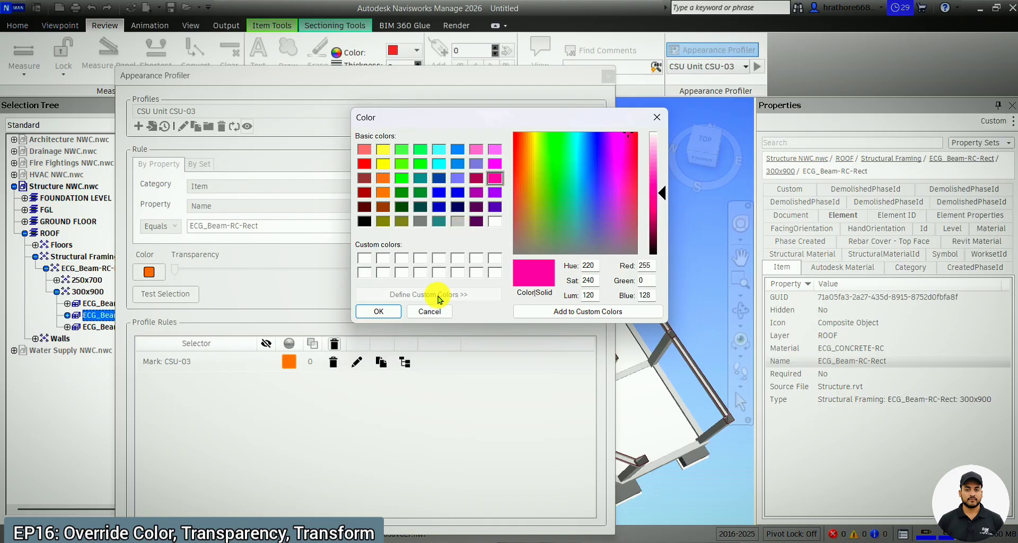
{"action": "left_click", "coordinate": [379, 313]}
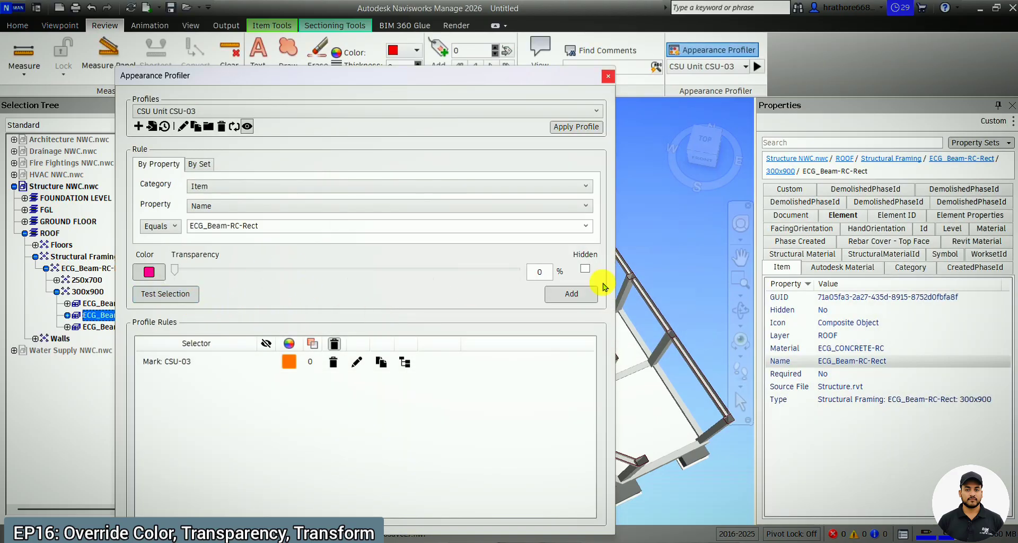
{"action": "left_click", "coordinate": [584, 296]}
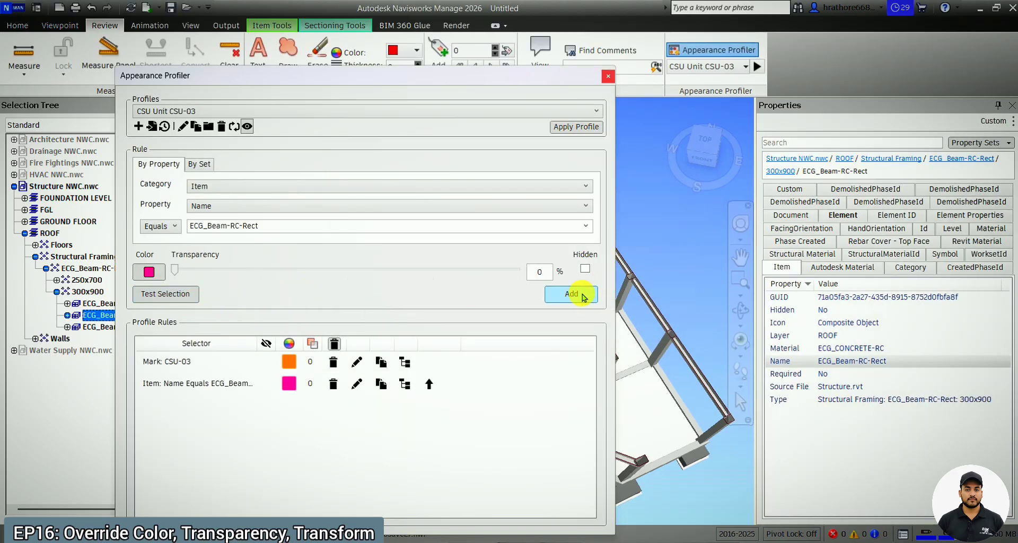
Apply the updated CSU Unit CSU-03 profile and close the Appearance Profiler to check the beam colours in the model.
{"action": "left_click", "coordinate": [592, 129]}
{"action": "left_click", "coordinate": [609, 75]}
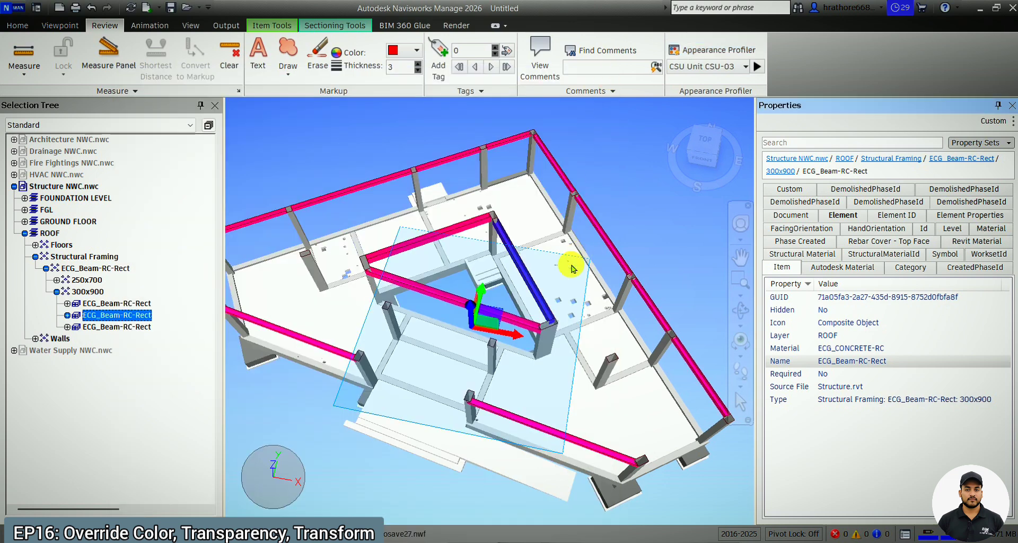
{"action": "left_click", "coordinate": [741, 310]}
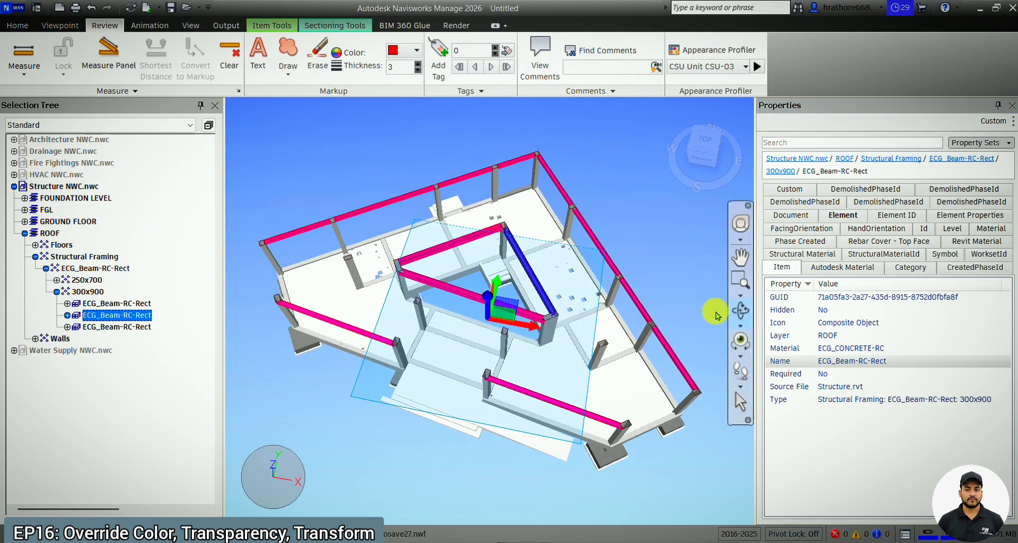
{"action": "left_click_drag", "start_coordinate": [512, 334], "coordinate": [506, 302]}
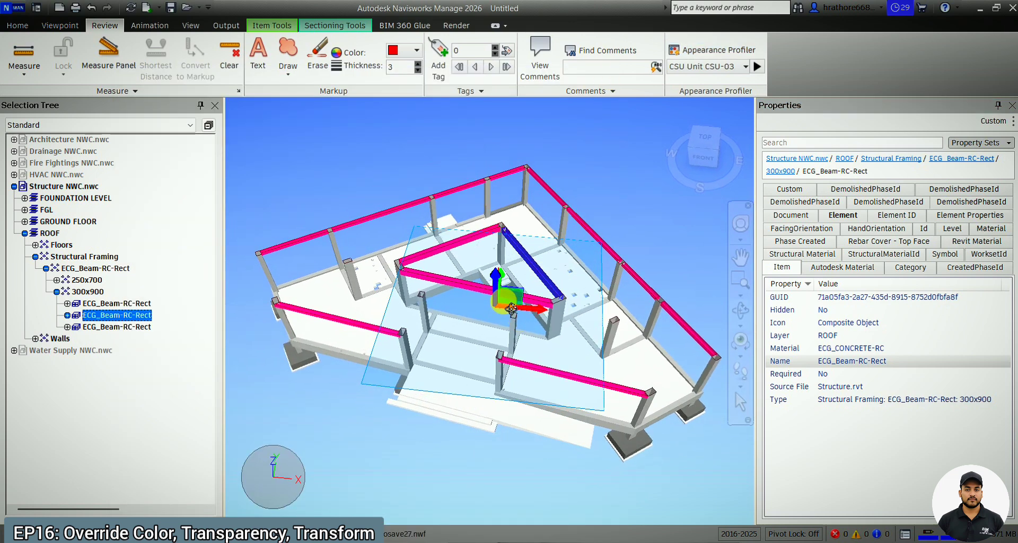
Unhide the Architecture, Drainage, Fire Fightings and HVAC models together and clear the selection.
{"action": "left_click", "coordinate": [53, 174]}
{"action": "left_click", "coordinate": [76, 140], "text": "shift"}
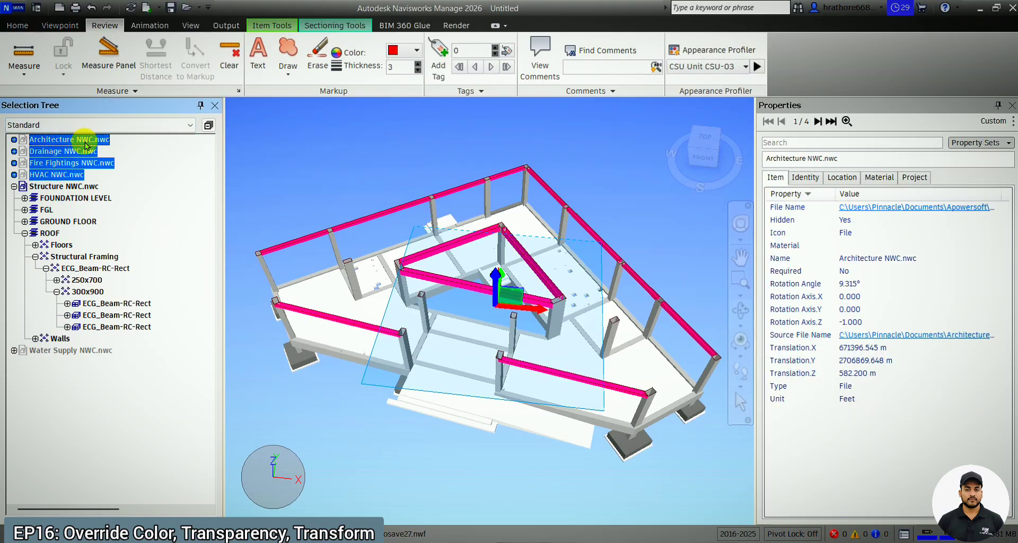
{"action": "key", "text": "ctrl+h"}
{"action": "key", "text": "Escape"}
{"action": "scroll", "coordinate": [511, 292], "scroll_direction": "up", "scroll_amount": 4}
{"action": "scroll", "coordinate": [514, 299], "scroll_direction": "down", "scroll_amount": 3}
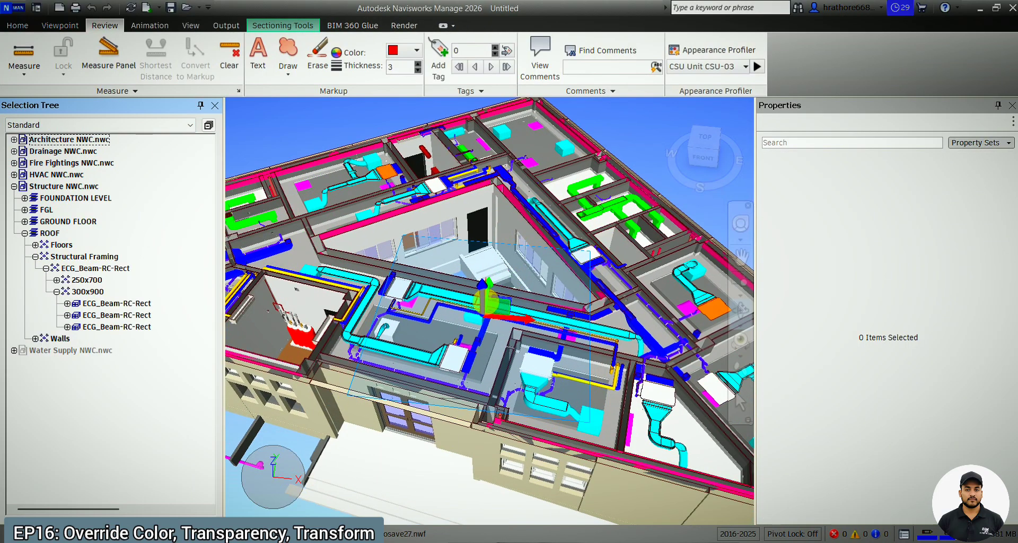
{"action": "scroll", "coordinate": [705, 307], "scroll_direction": "up", "scroll_amount": 5}
{"action": "scroll", "coordinate": [705, 304], "scroll_direction": "up", "scroll_amount": 6}
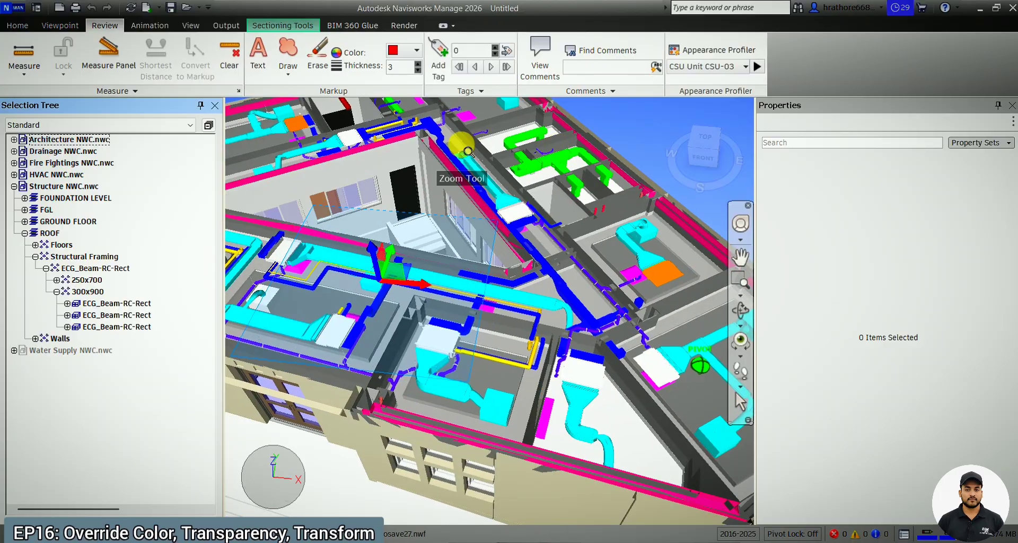
{"action": "scroll", "coordinate": [634, 299], "scroll_direction": "down", "scroll_amount": 3}
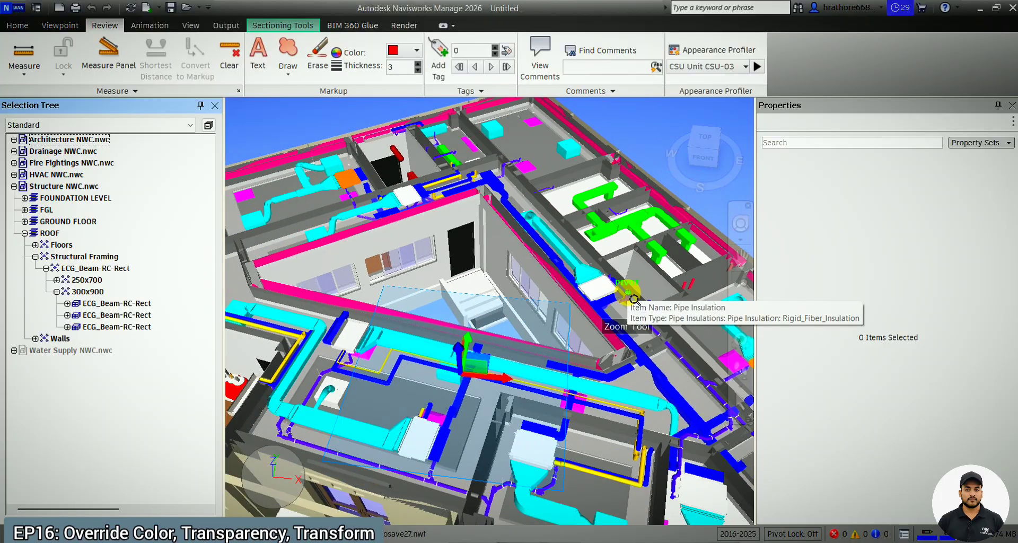
Hide Architecture NWC.nwc to inspect the coloured beams among the services, and unhide it again.
{"action": "left_click", "coordinate": [79, 140]}
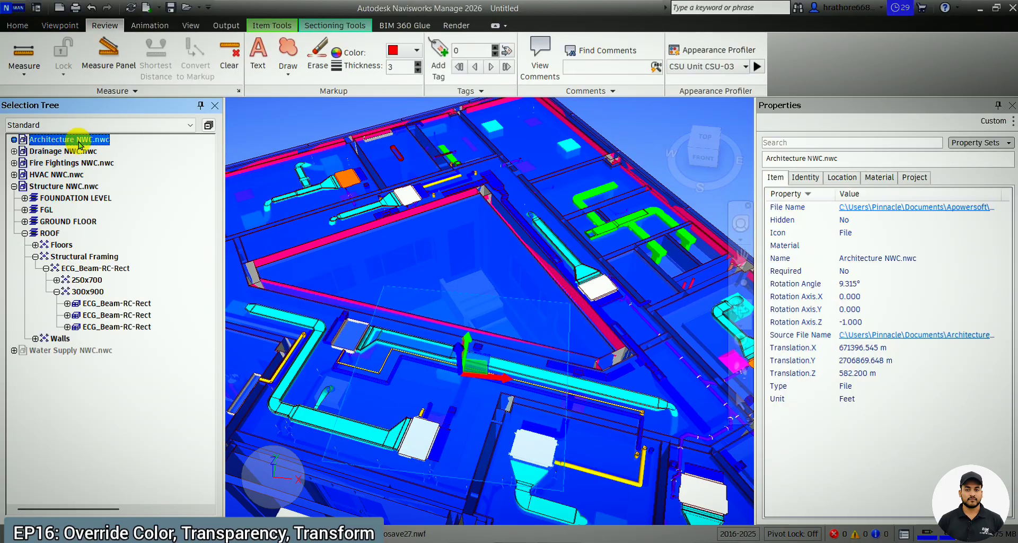
{"action": "key", "text": "ctrl+h"}
{"action": "key", "text": "Escape"}
{"action": "scroll", "coordinate": [504, 283], "scroll_direction": "down", "scroll_amount": 2}
{"action": "scroll", "coordinate": [540, 296], "scroll_direction": "down", "scroll_amount": 3}
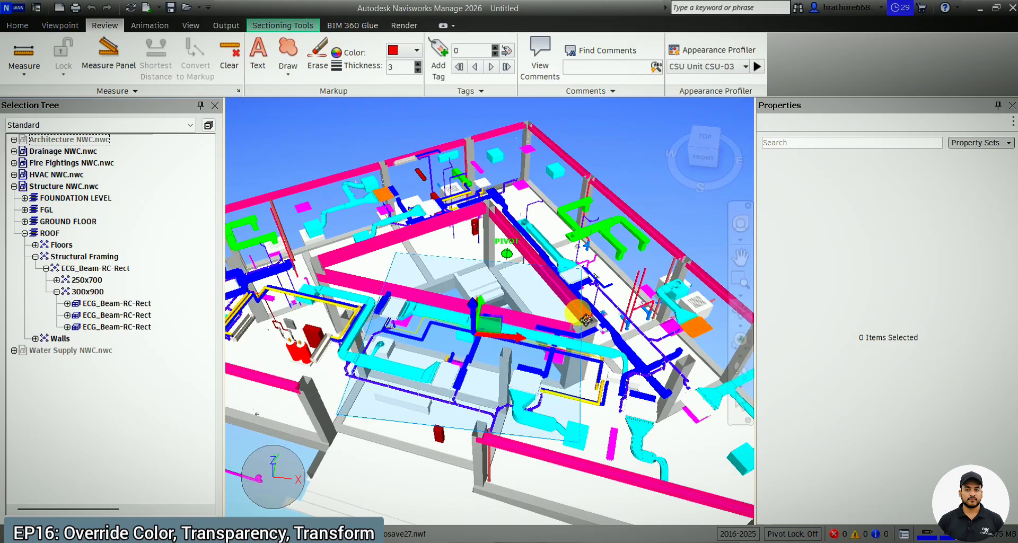
{"action": "left_click", "coordinate": [82, 140]}
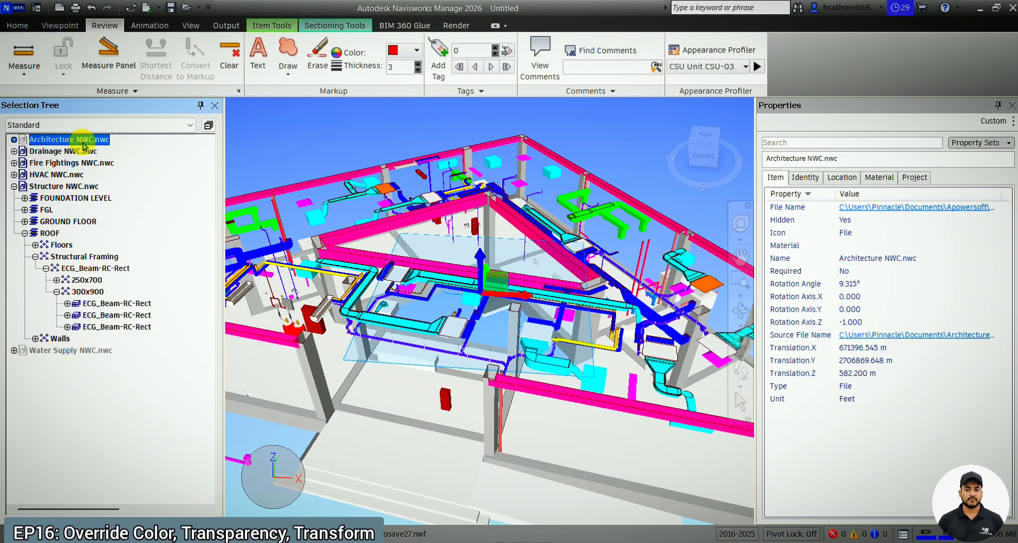
{"action": "key", "text": "ctrl+h"}
{"action": "key", "text": "Escape"}
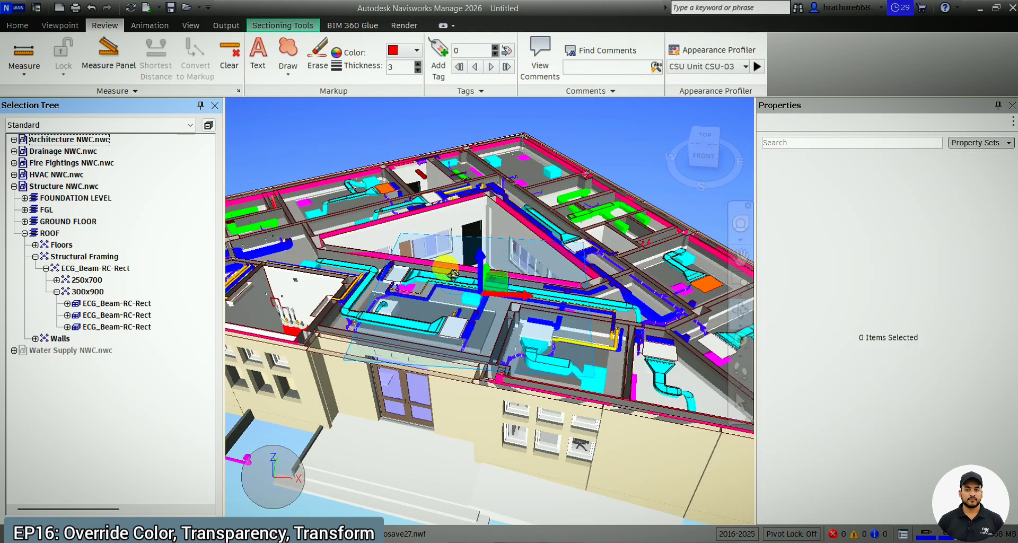
{"action": "middle_click_drag", "start_coordinate": [471, 239], "coordinate": [495, 269], "text": "shift"}
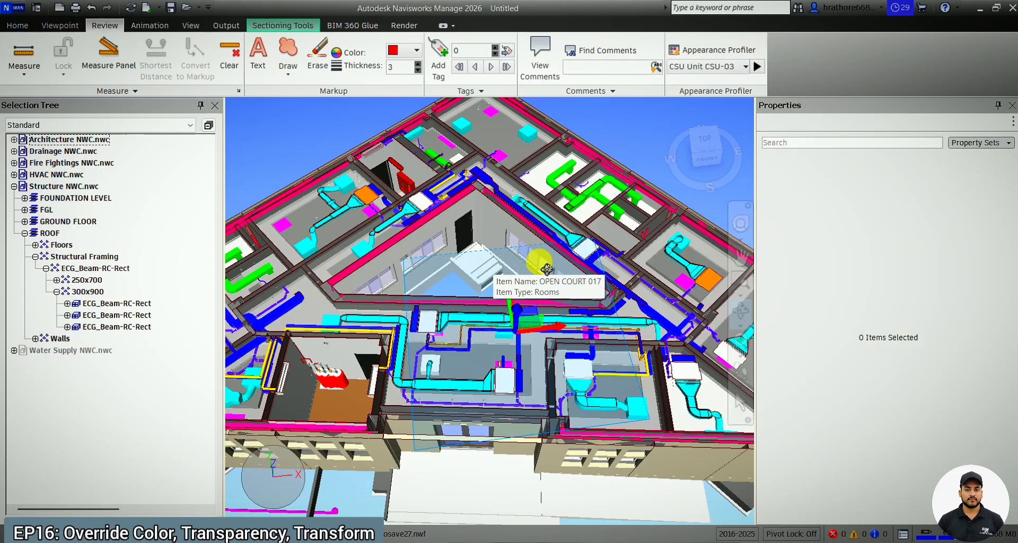
{"action": "scroll", "coordinate": [584, 289], "scroll_direction": "down", "scroll_amount": 3}
{"action": "scroll", "coordinate": [605, 233], "scroll_direction": "up", "scroll_amount": 2}
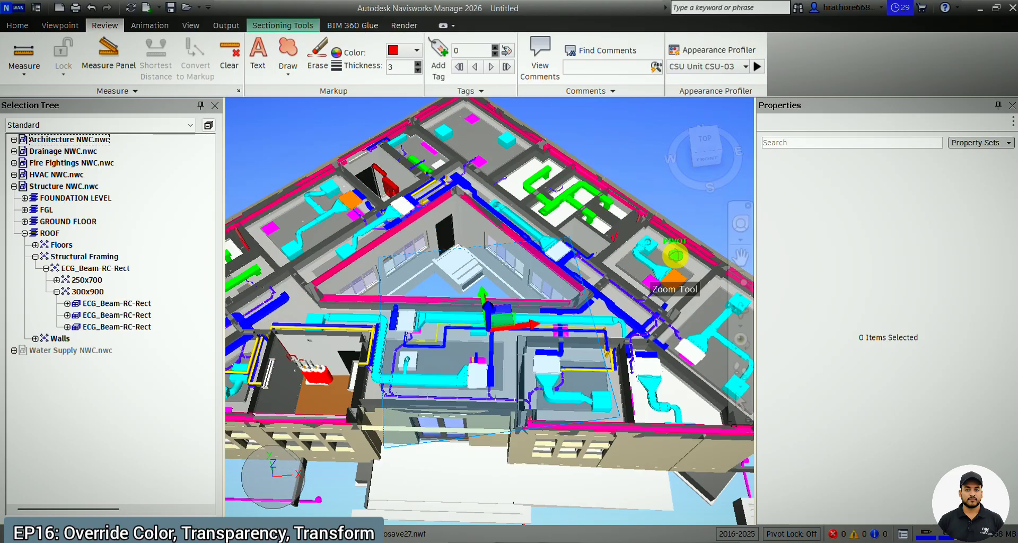
{"action": "middle_click_drag", "start_coordinate": [661, 352], "coordinate": [623, 338], "text": "shift"}
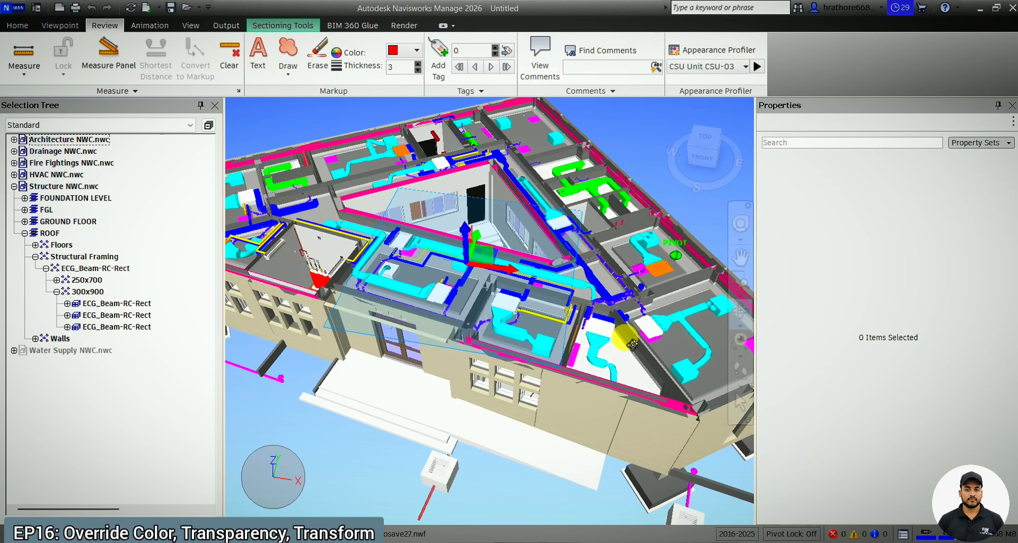
{"action": "mouse_move", "coordinate": [679, 542]}
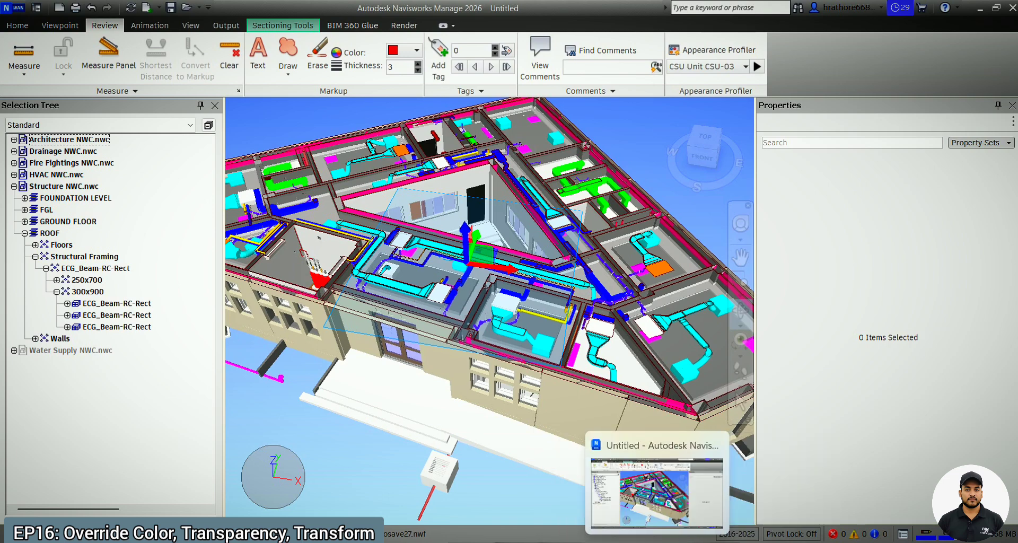
Switch to the Navisworks Manage 2023 session and examine the exterior walls and floor layout of the large building model.
{"action": "left_click", "coordinate": [713, 542]}
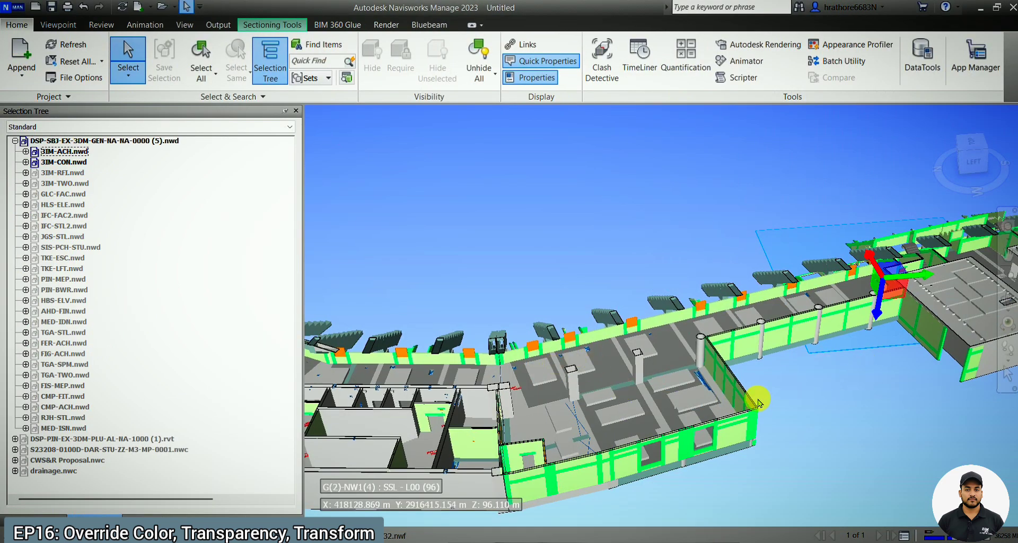
{"action": "scroll", "coordinate": [747, 419], "scroll_direction": "up", "scroll_amount": 2}
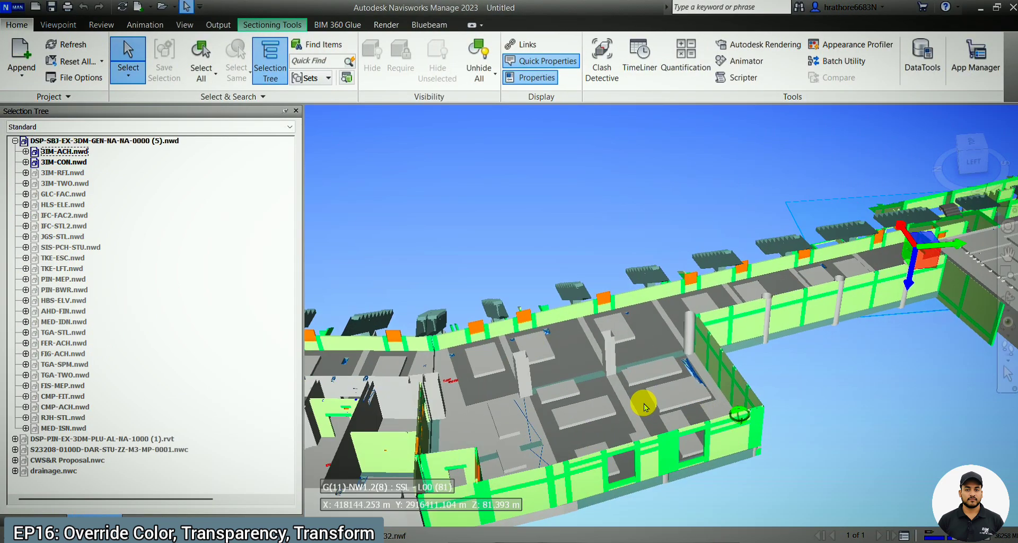
{"action": "scroll", "coordinate": [631, 413], "scroll_direction": "down", "scroll_amount": 1}
{"action": "scroll", "coordinate": [456, 433], "scroll_direction": "up", "scroll_amount": 3}
{"action": "scroll", "coordinate": [671, 329], "scroll_direction": "down", "scroll_amount": 3}
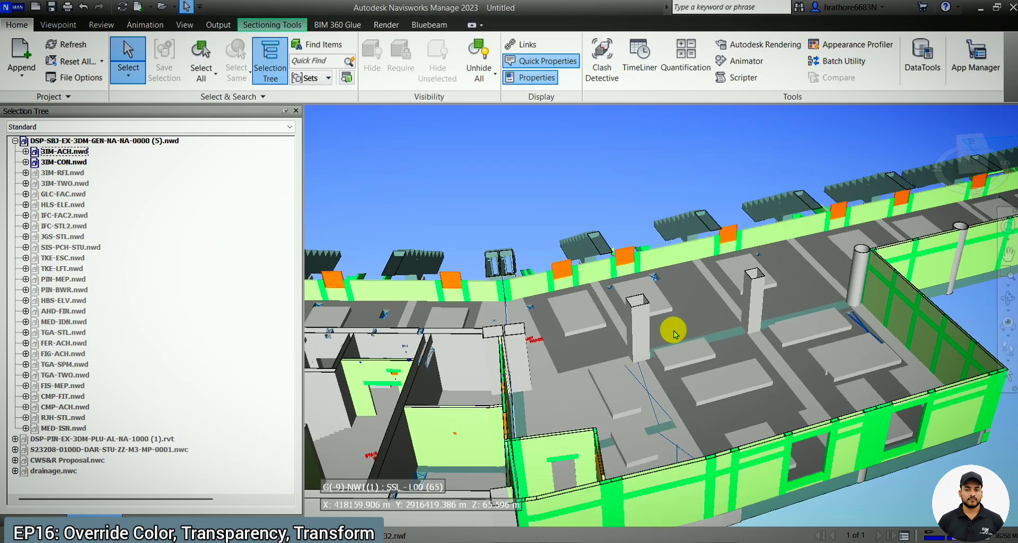
{"action": "scroll", "coordinate": [803, 350], "scroll_direction": "up", "scroll_amount": 2}
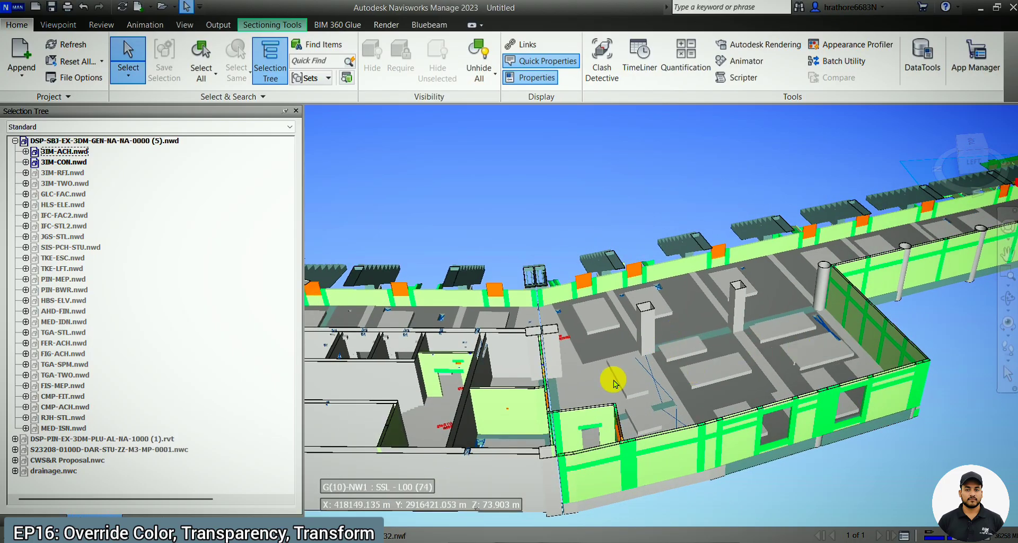
{"action": "scroll", "coordinate": [502, 419], "scroll_direction": "up", "scroll_amount": 3}
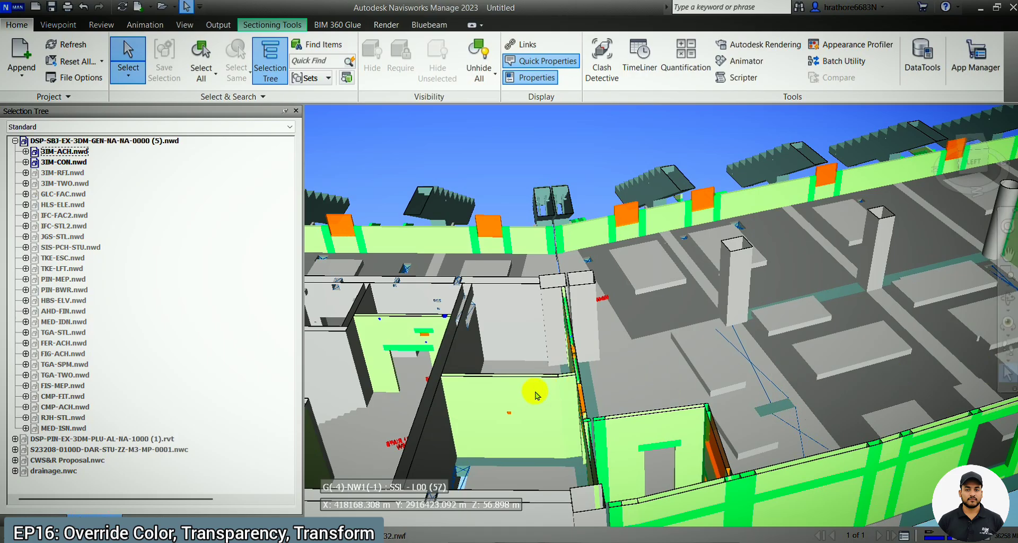
{"action": "scroll", "coordinate": [445, 394], "scroll_direction": "down", "scroll_amount": 3}
{"action": "scroll", "coordinate": [875, 308], "scroll_direction": "up", "scroll_amount": 3}
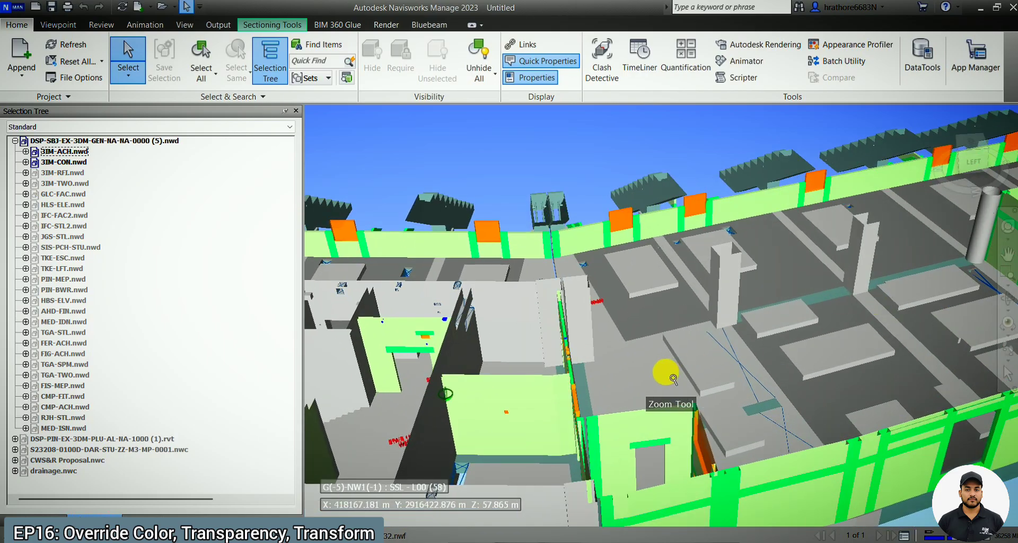
{"action": "scroll", "coordinate": [673, 378], "scroll_direction": "down", "scroll_amount": 2}
Select an exterior basic wall in the façade and display its item properties.
{"action": "left_click", "coordinate": [757, 482]}
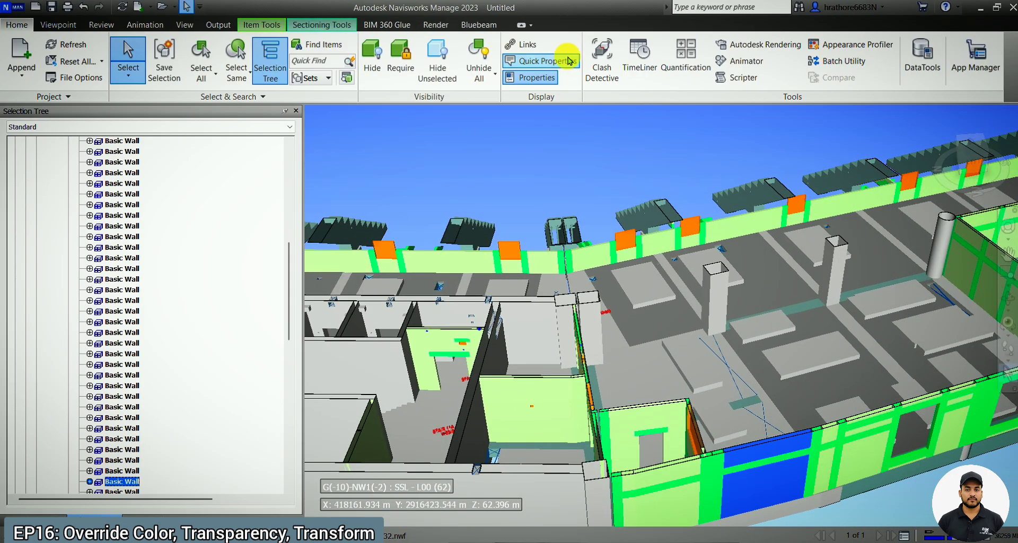
{"action": "left_click", "coordinate": [538, 78]}
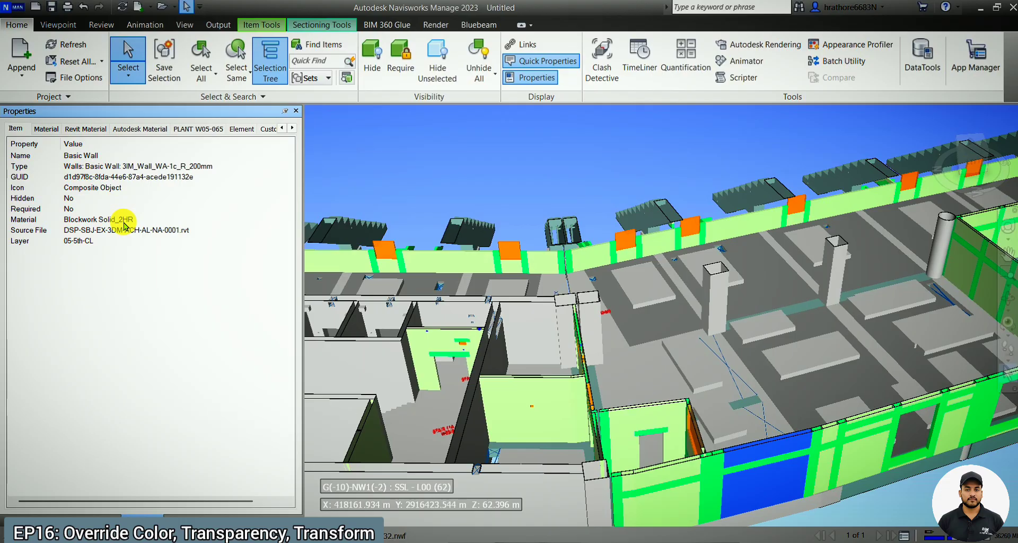
{"action": "scroll", "coordinate": [524, 361], "scroll_direction": "down", "scroll_amount": 1}
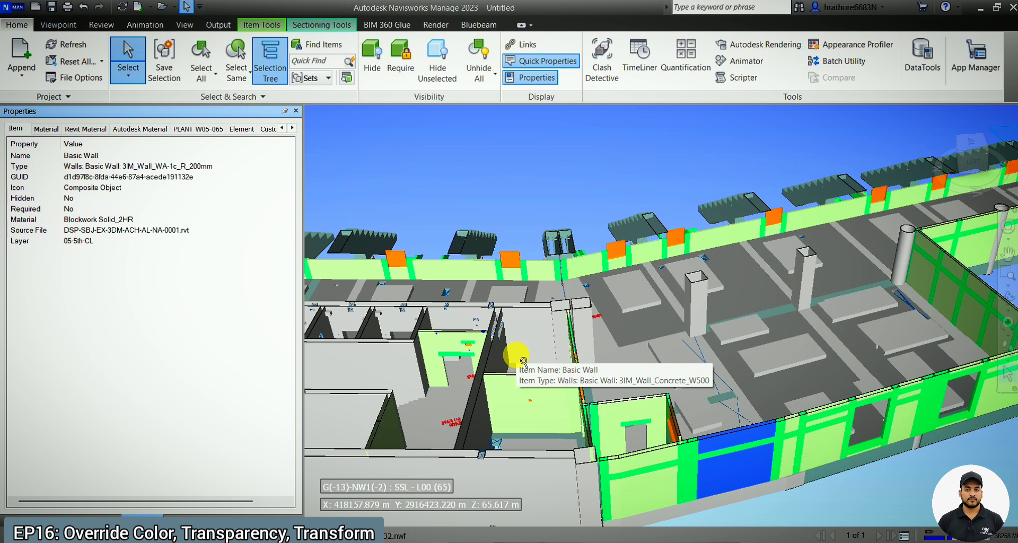
Open the Appearance Profiler beside the wall's properties and set the property rule's category to Item.
{"action": "left_click", "coordinate": [834, 56]}
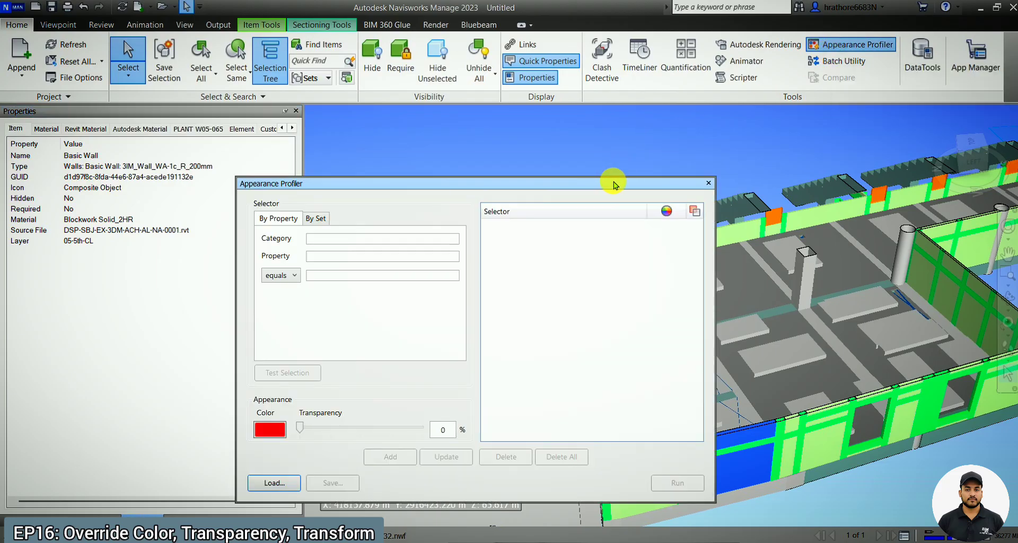
{"action": "left_click_drag", "start_coordinate": [613, 183], "coordinate": [823, 97]}
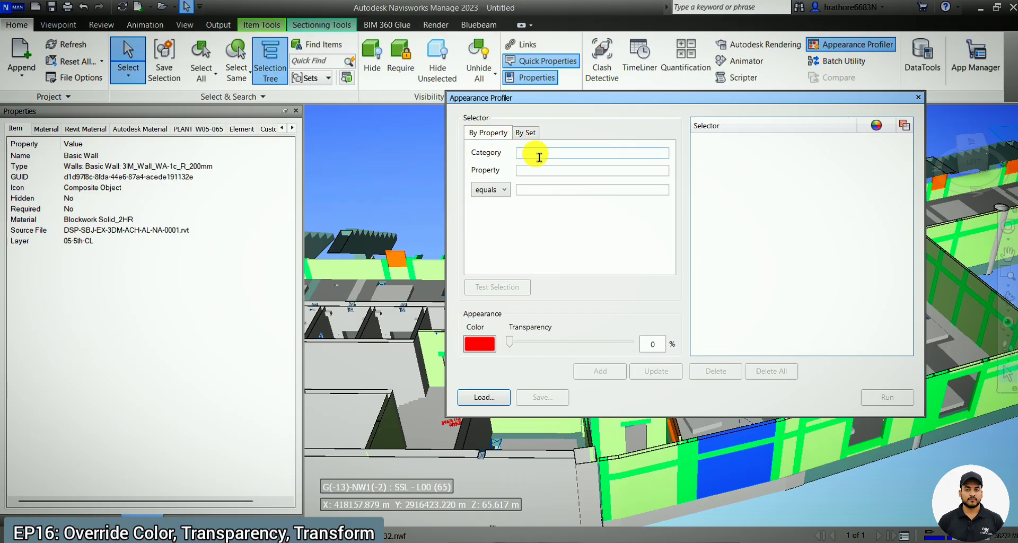
{"action": "key", "text": "Caps_Lock"}
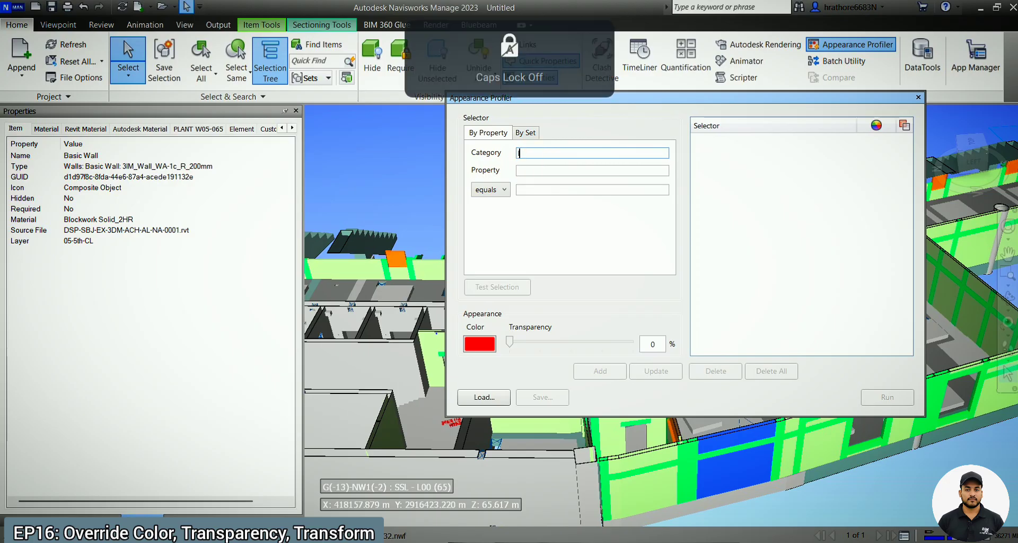
{"action": "type", "text": "m"}
Copy the wall's Material value and enter Blockwork Solid_2HR as both the property and the equals value of the rule.
{"action": "left_click", "coordinate": [557, 174]}
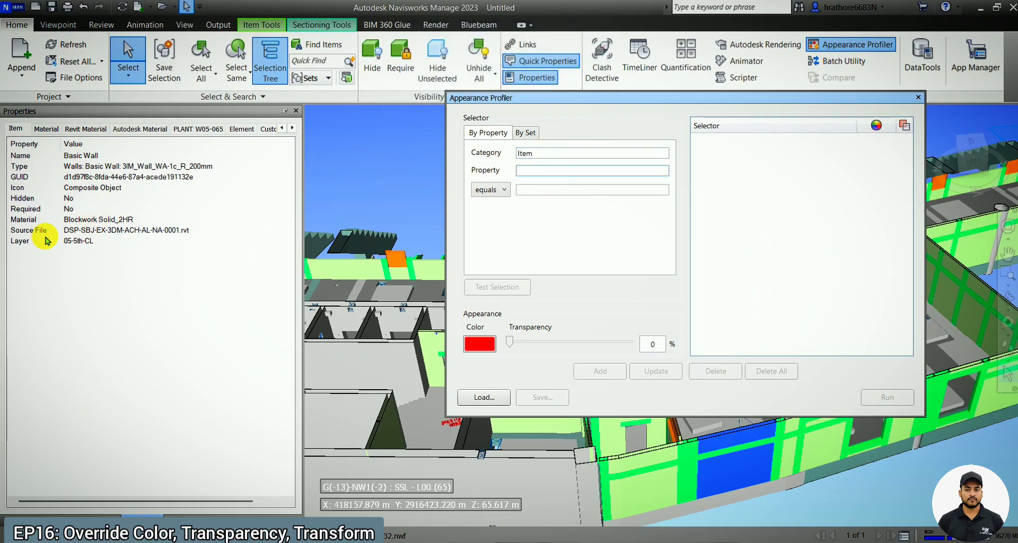
{"action": "right_click", "coordinate": [30, 227]}
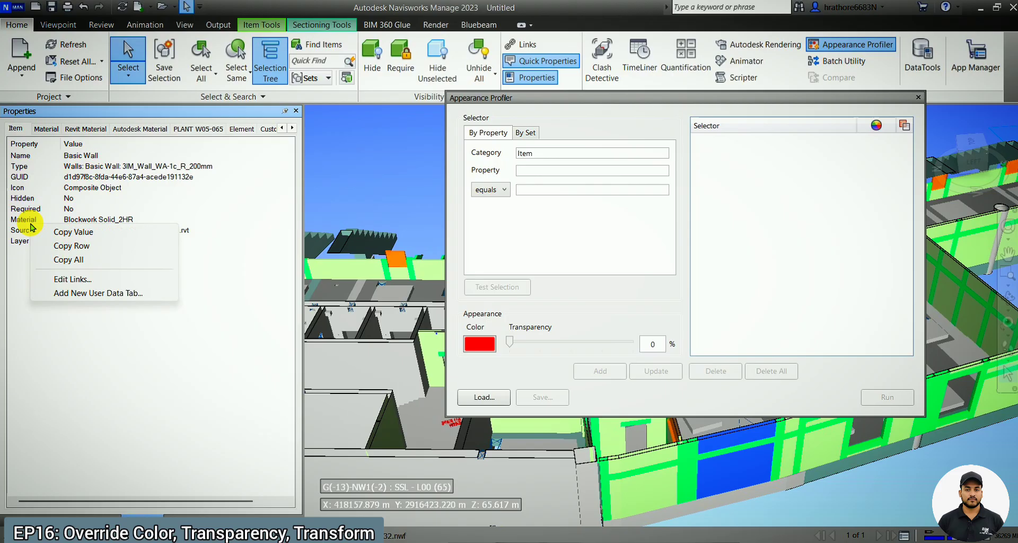
{"action": "left_click", "coordinate": [58, 230]}
{"action": "left_click", "coordinate": [546, 183]}
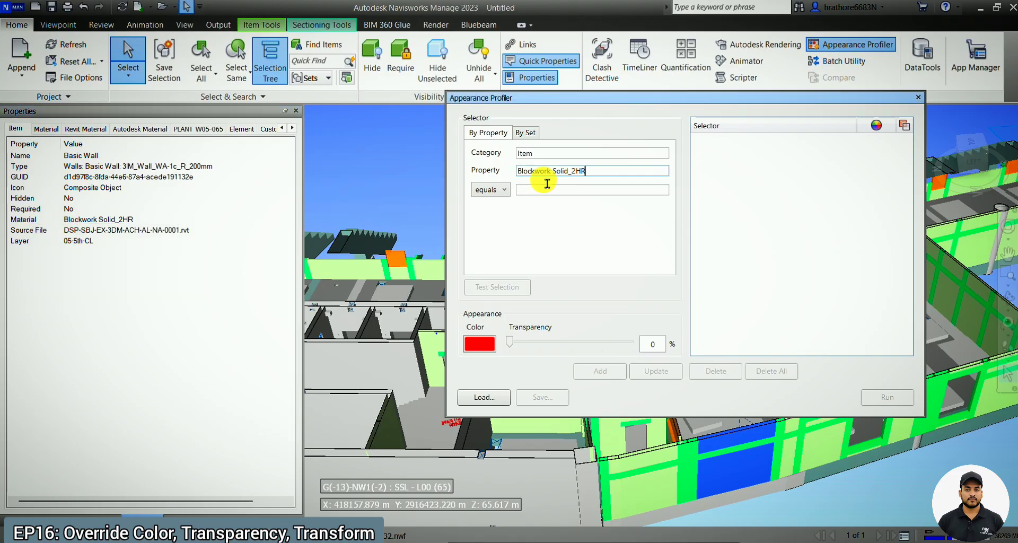
{"action": "left_click", "coordinate": [548, 192]}
{"action": "type", "text": "Blockwork Solid_2HR"}
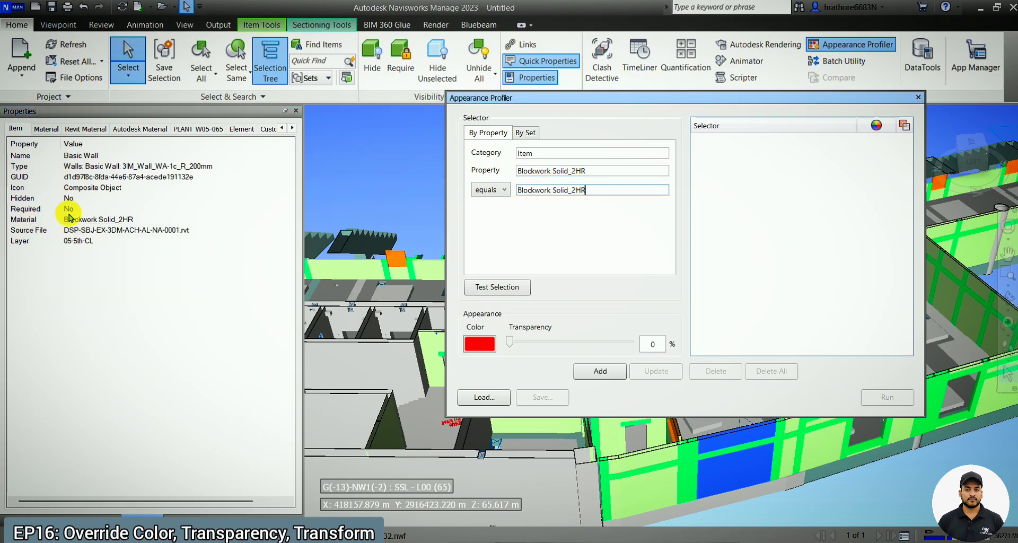
{"action": "right_click", "coordinate": [17, 219]}
{"action": "left_click", "coordinate": [67, 240]}
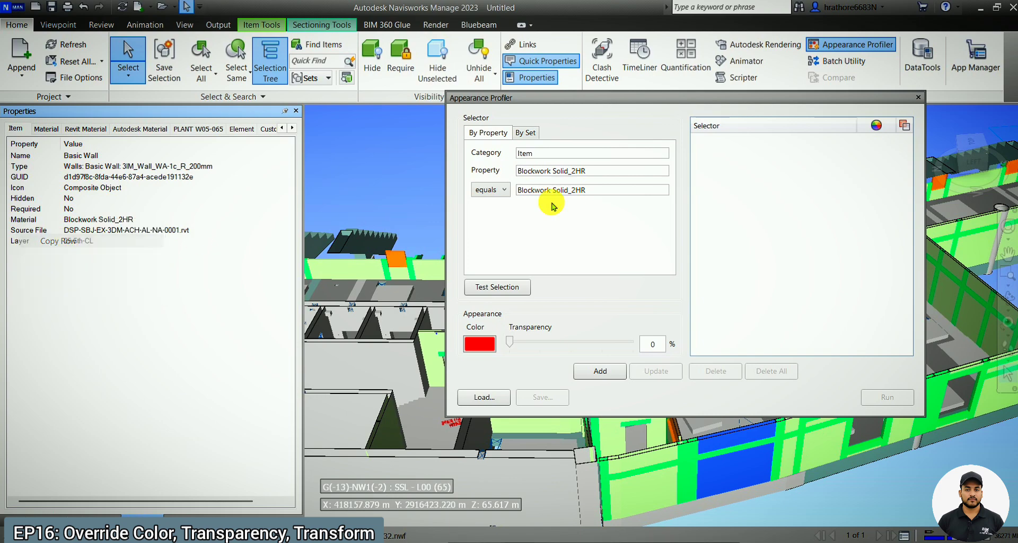
{"action": "left_click", "coordinate": [611, 179]}
{"action": "key", "text": "ctrl+a"}
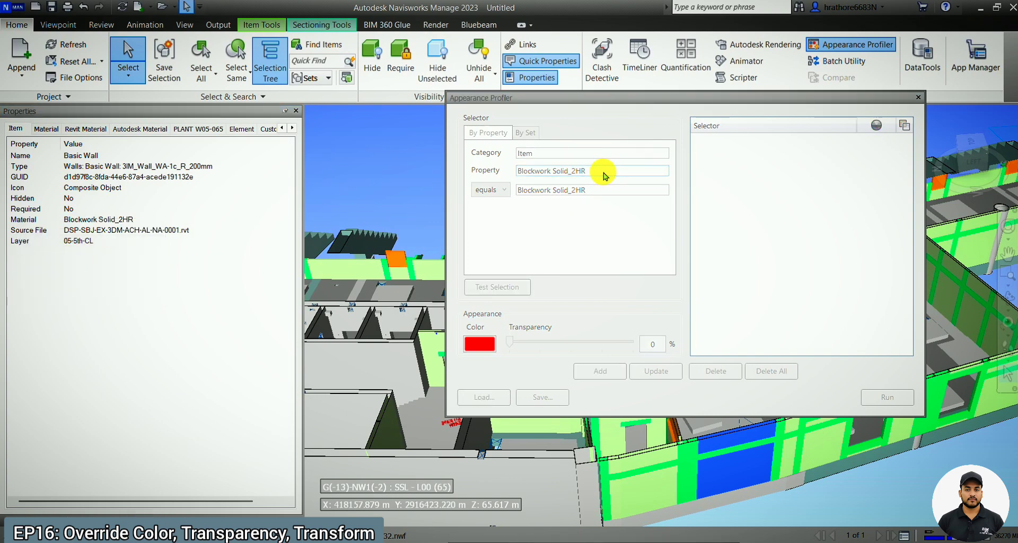
{"action": "left_click", "coordinate": [1004, 148]}
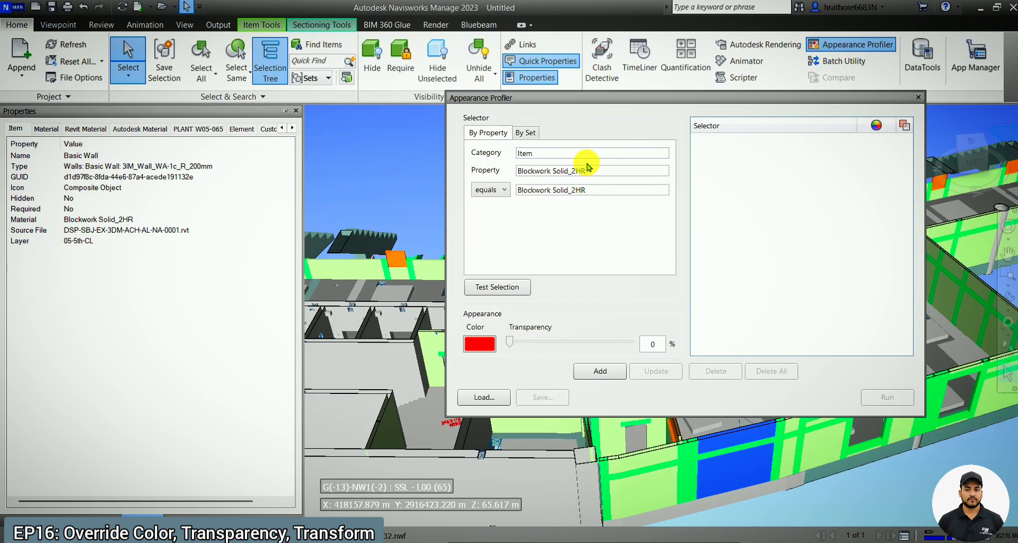
{"action": "left_click", "coordinate": [609, 175]}
{"action": "key", "text": "ctrl+a"}
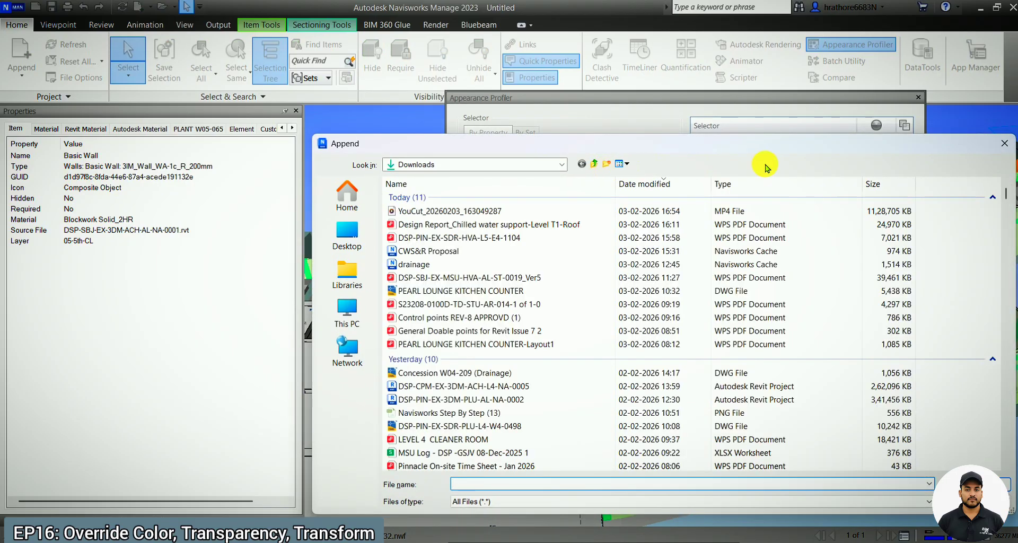
{"action": "left_click", "coordinate": [1003, 144]}
Replace the rule's property entry with Material.
{"action": "left_click", "coordinate": [604, 177]}
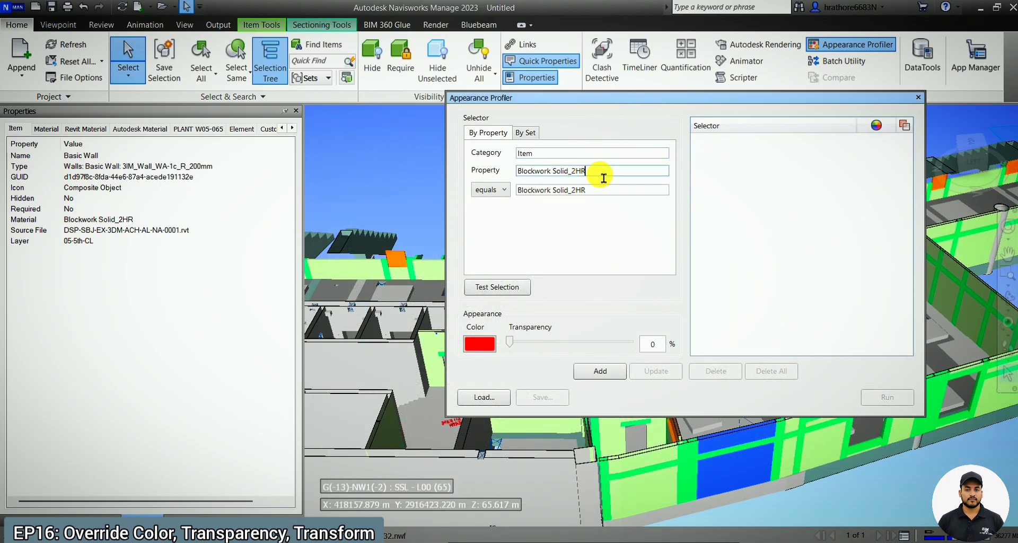
{"action": "key", "text": "ctrl+a"}
{"action": "left_click", "coordinate": [1003, 139]}
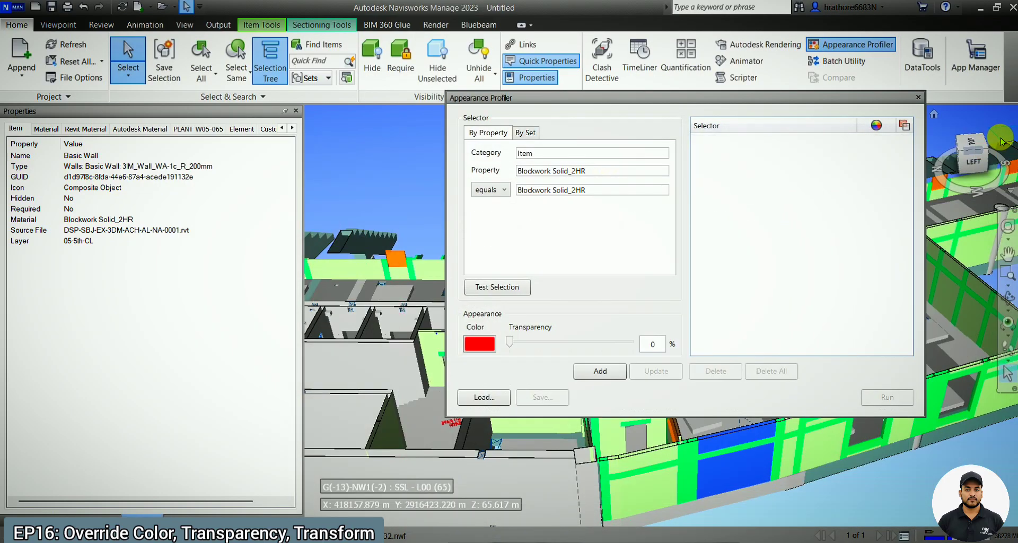
{"action": "left_click", "coordinate": [514, 163]}
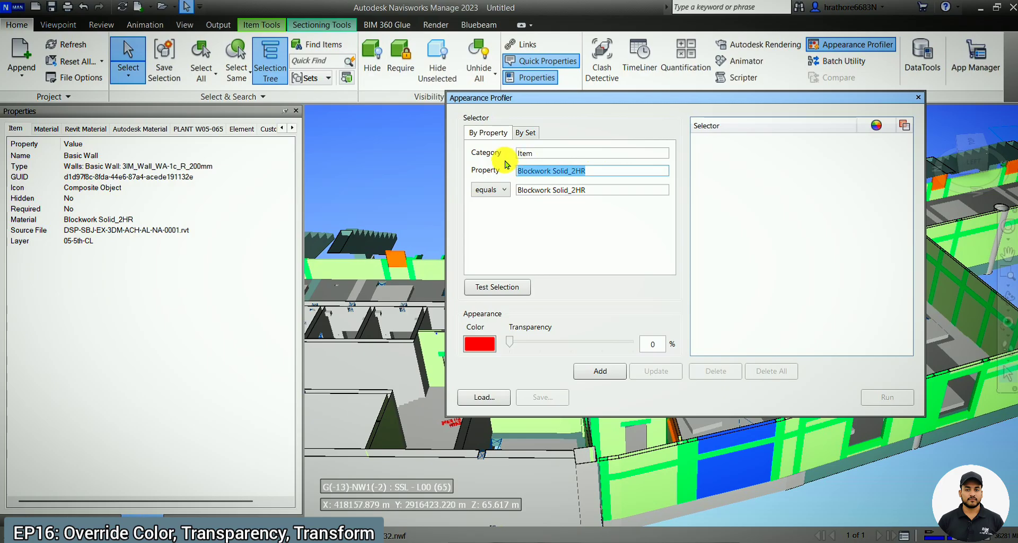
{"action": "type", "text": "Material:Blockwork Solid_2HR"}
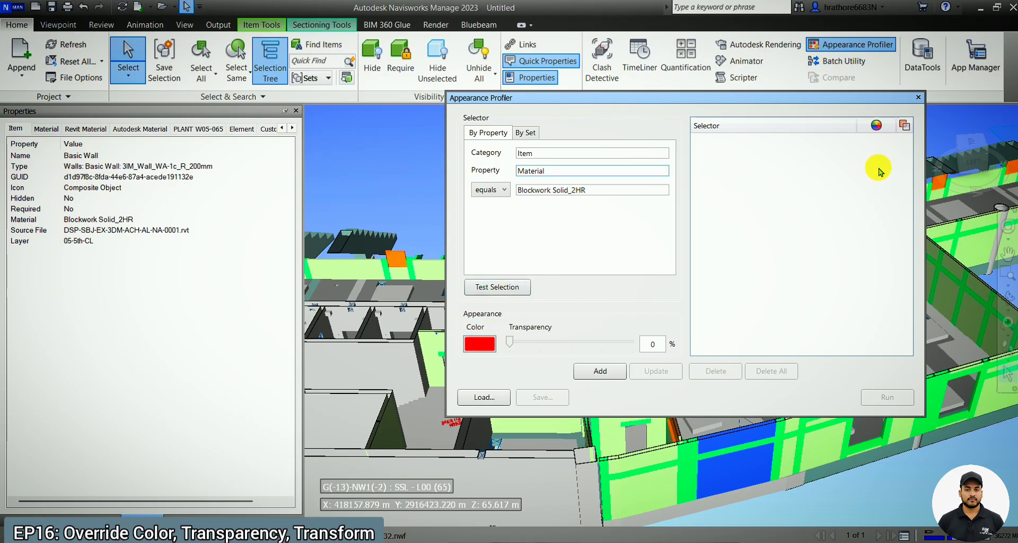
{"action": "left_click", "coordinate": [472, 344]}
{"action": "left_click", "coordinate": [542, 211]}
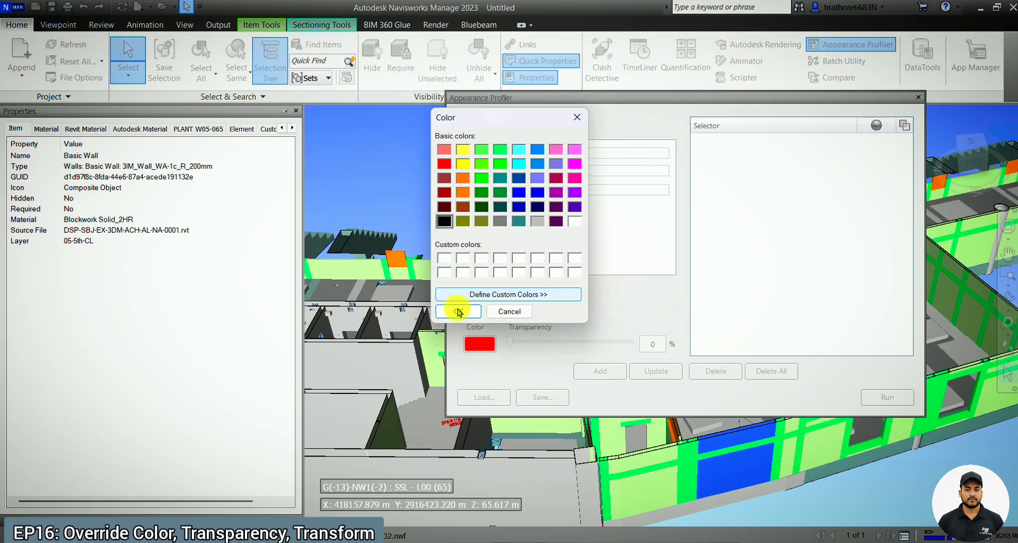
{"action": "left_click", "coordinate": [463, 312]}
Set the Blockwork Solid_2HR rule's colour to red and add it to the appearance profile.
{"action": "left_click", "coordinate": [479, 344]}
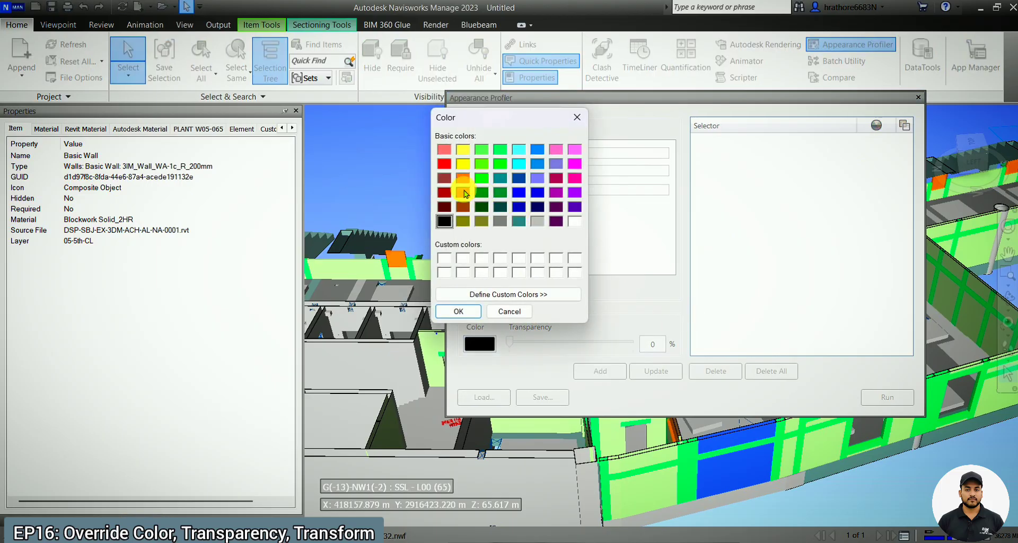
{"action": "left_click", "coordinate": [472, 312]}
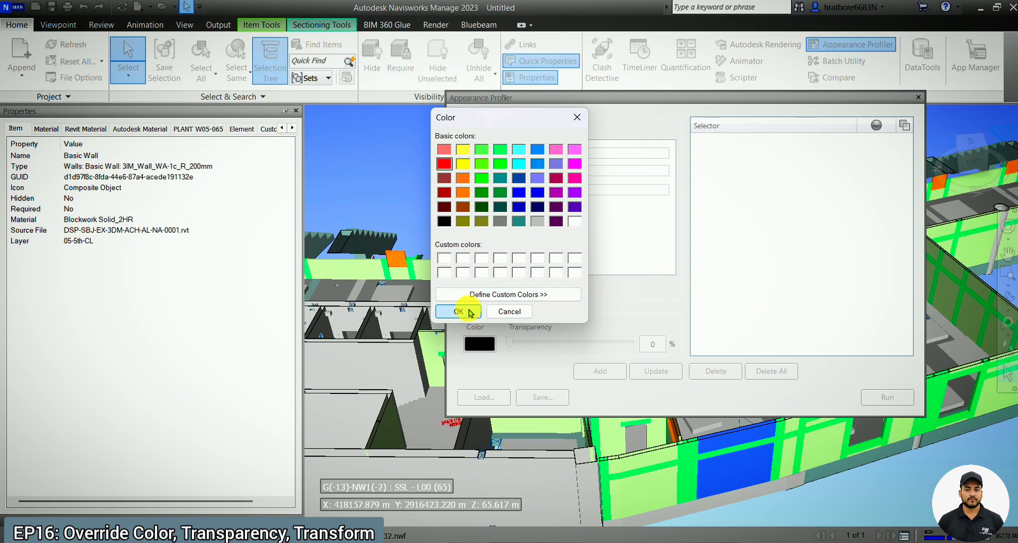
{"action": "left_click", "coordinate": [603, 373]}
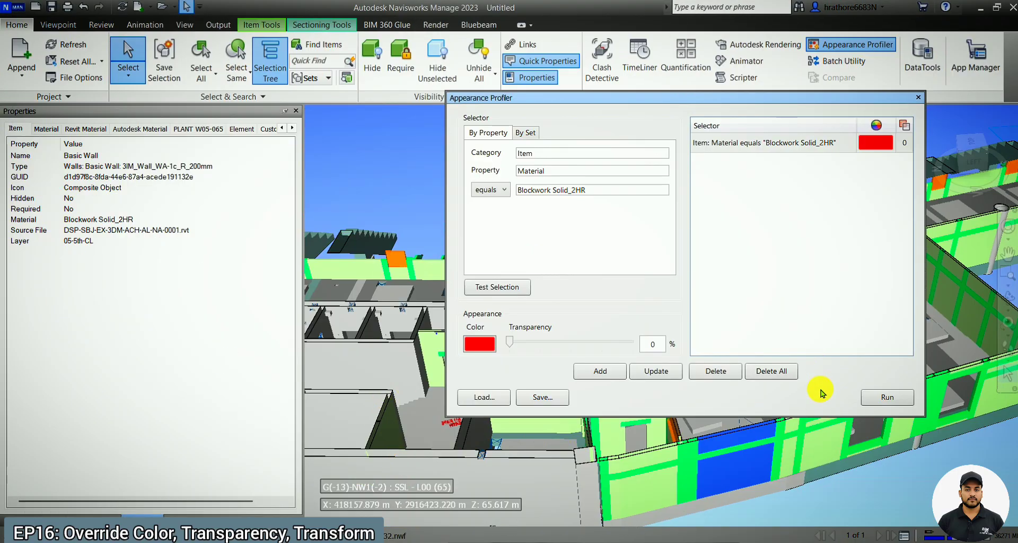
Apply the Blockwork Solid_2HR profile to the model and move the Appearance Profiler clear of the walls.
{"action": "left_click", "coordinate": [887, 397]}
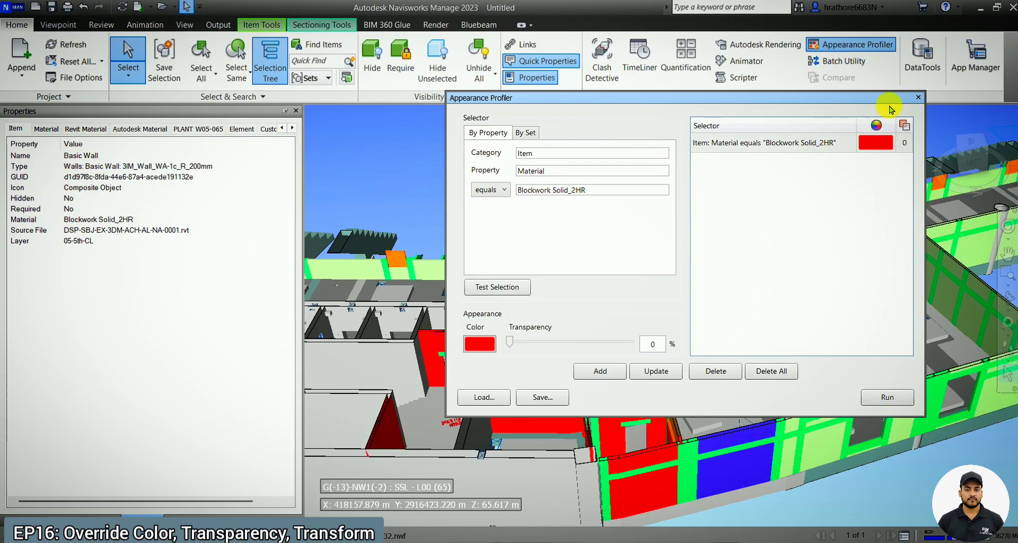
{"action": "left_click_drag", "start_coordinate": [898, 97], "coordinate": [320, 135]}
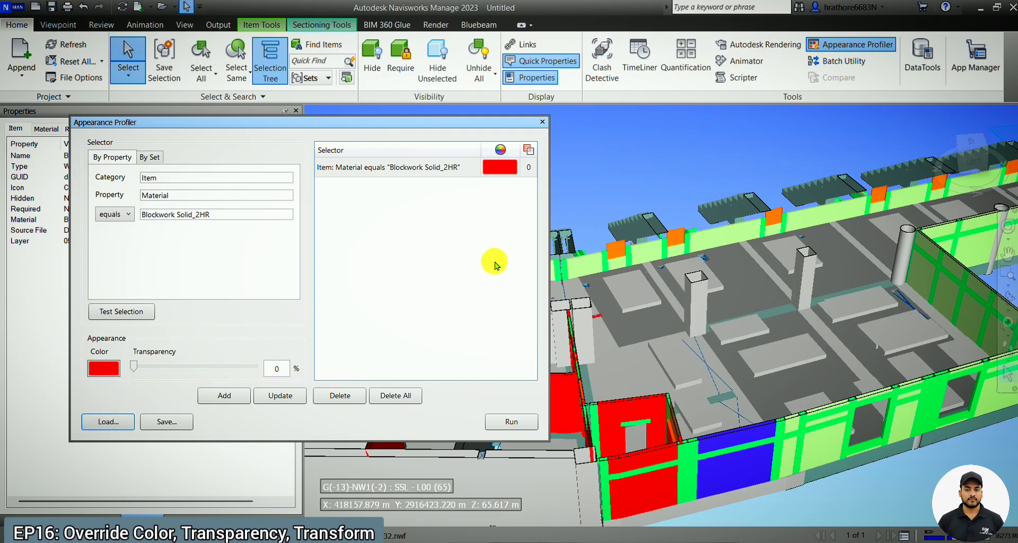
Bring up saving the profile as a DAT file, cancel it and close the Appearance Profiler.
{"action": "left_click", "coordinate": [148, 427]}
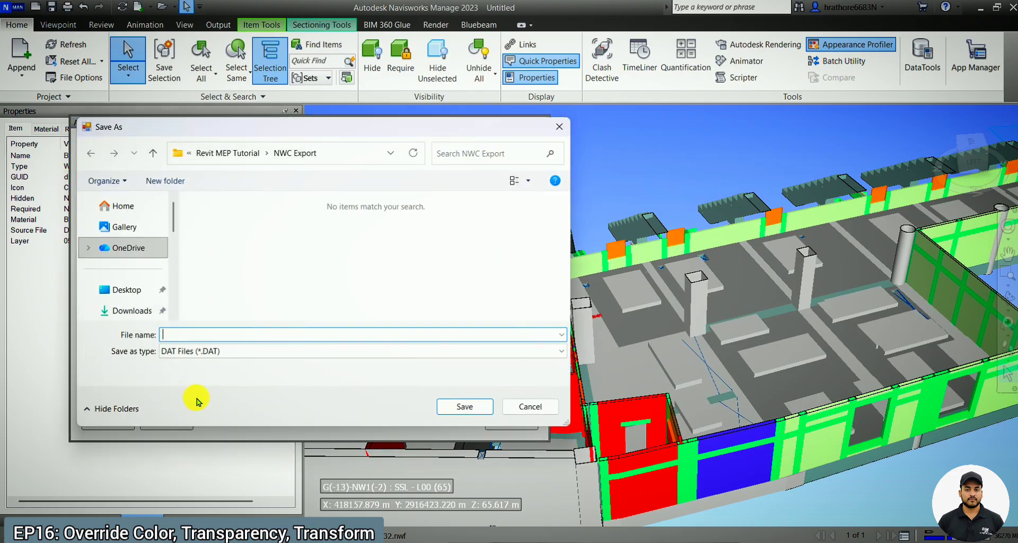
{"action": "left_click", "coordinate": [565, 125]}
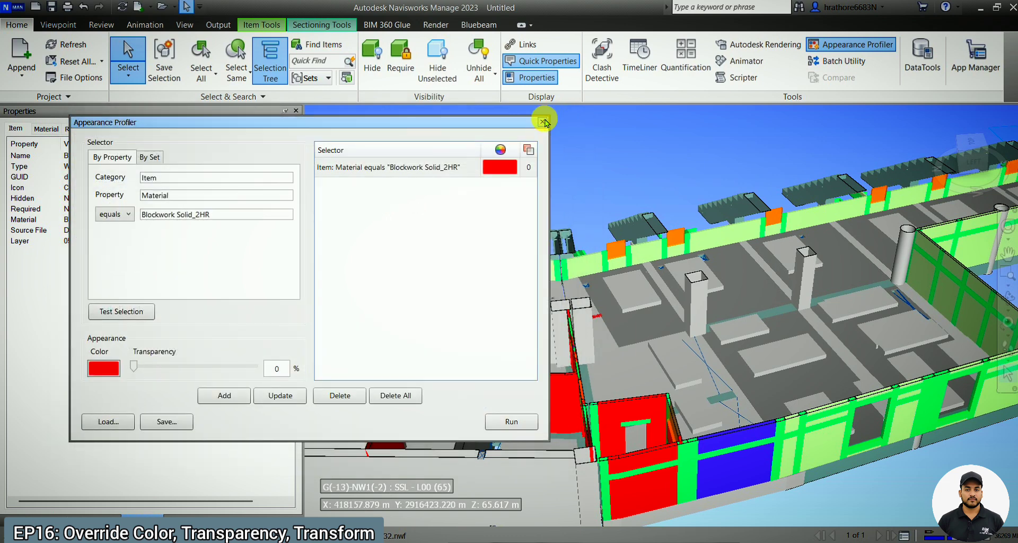
{"action": "left_click", "coordinate": [542, 122]}
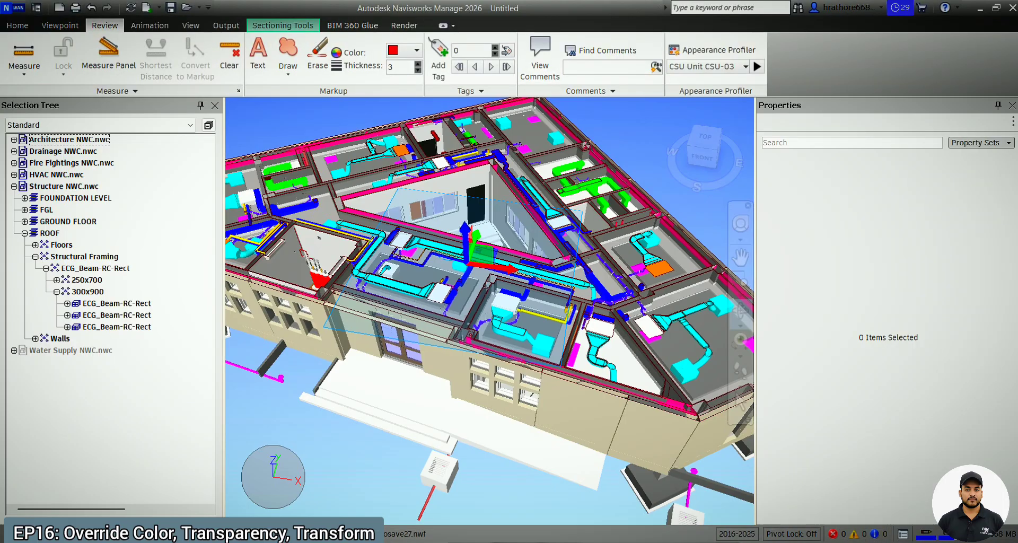
{"action": "scroll", "coordinate": [462, 192], "scroll_direction": "up", "scroll_amount": 5}
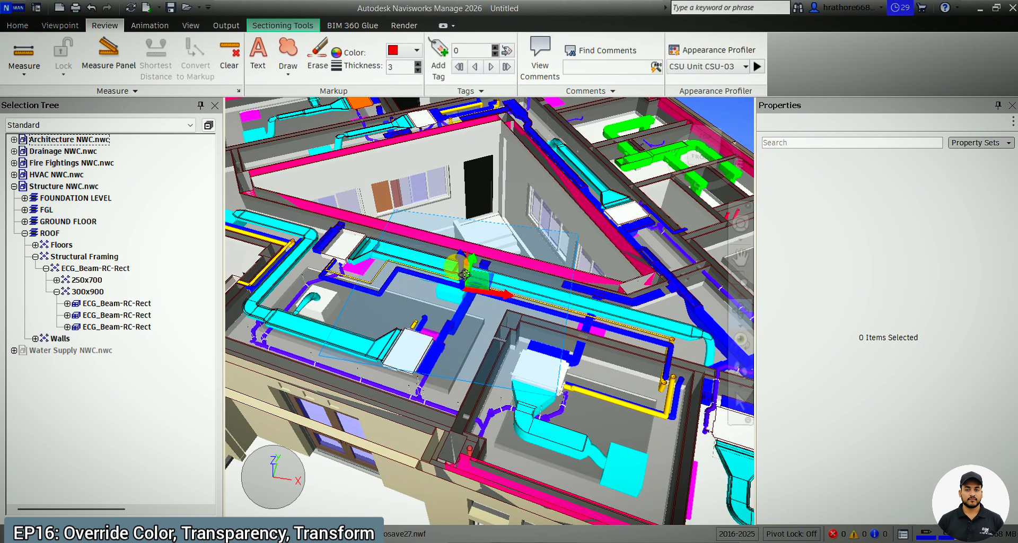
{"action": "left_click_drag", "start_coordinate": [463, 271], "coordinate": [463, 264]}
{"action": "left_click", "coordinate": [17, 25]}
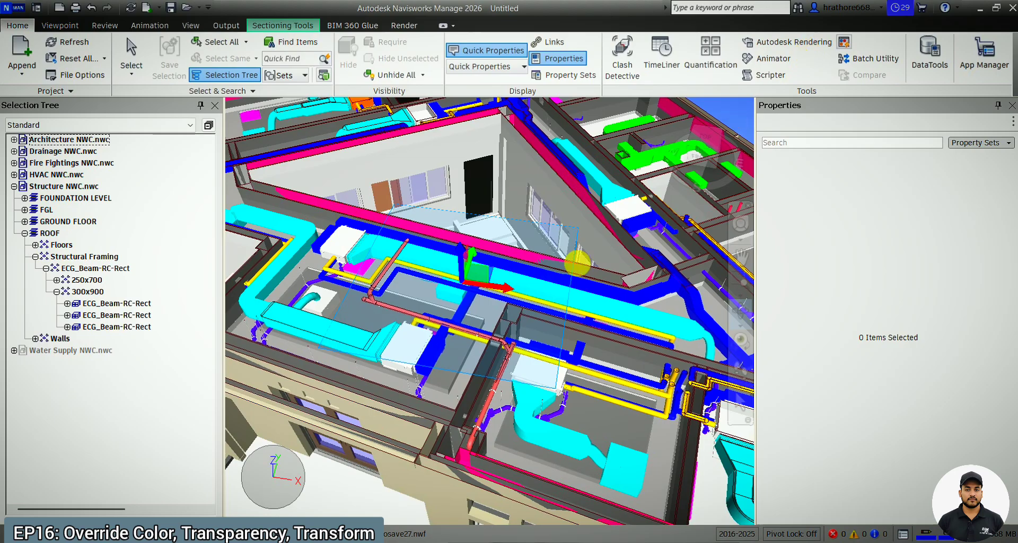
{"action": "scroll", "coordinate": [561, 284], "scroll_direction": "up", "scroll_amount": 2}
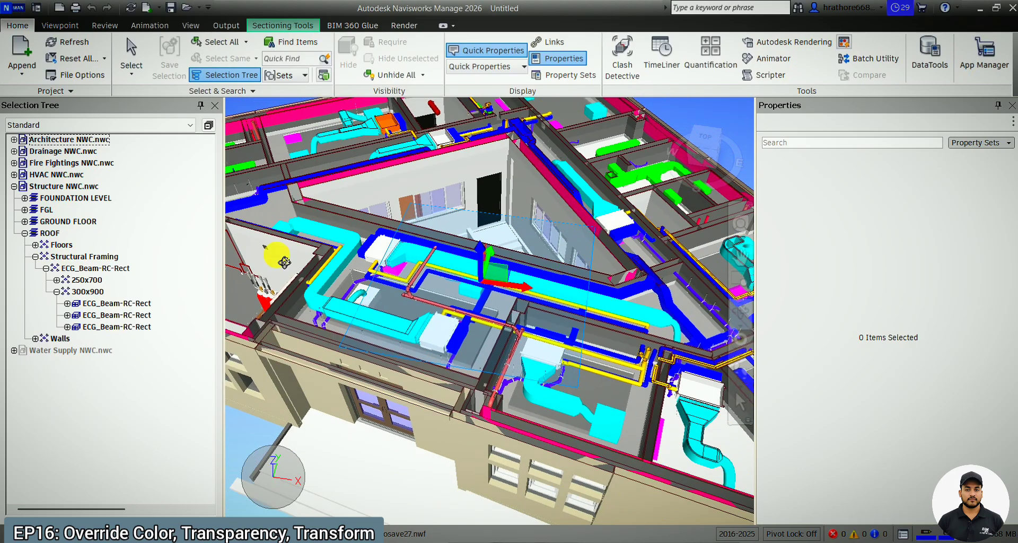